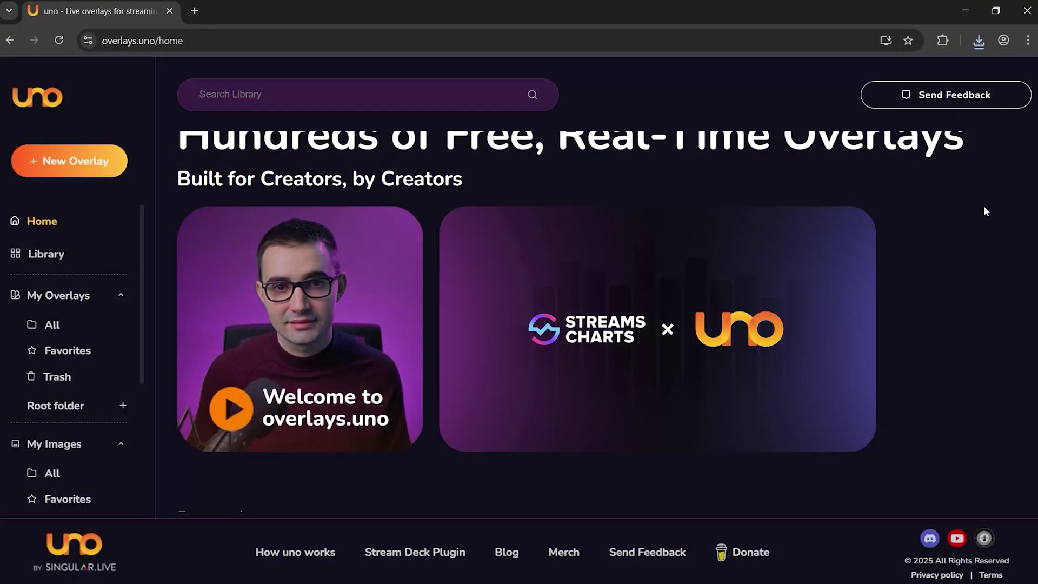
- Look through the overlays featured on the uno home page
scroll(984, 211, up, 1)
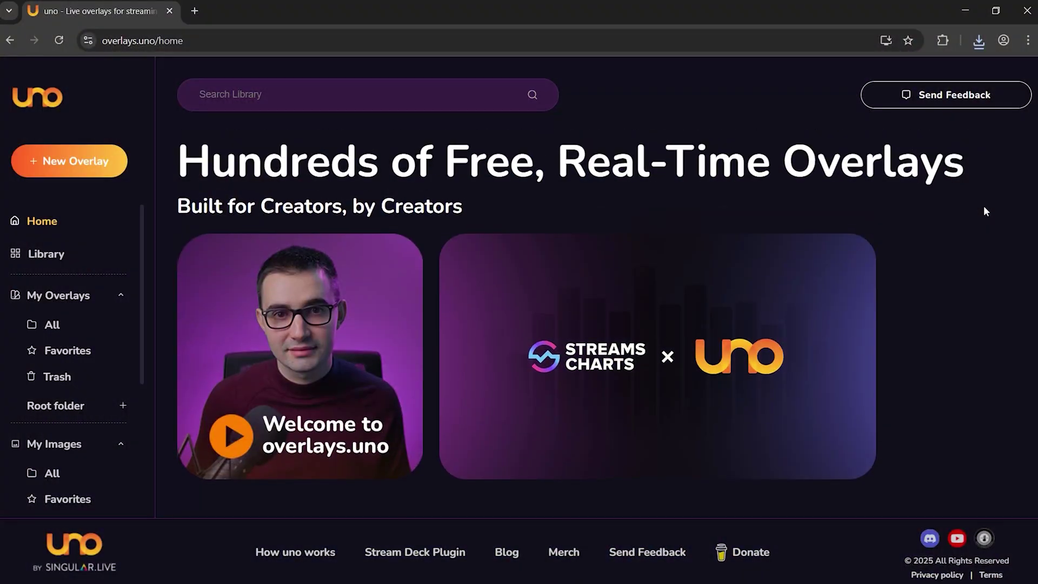
scroll(984, 210, down, 10)
scroll(984, 211, up, 5)
scroll(984, 211, down, 5)
scroll(984, 211, down, 3)
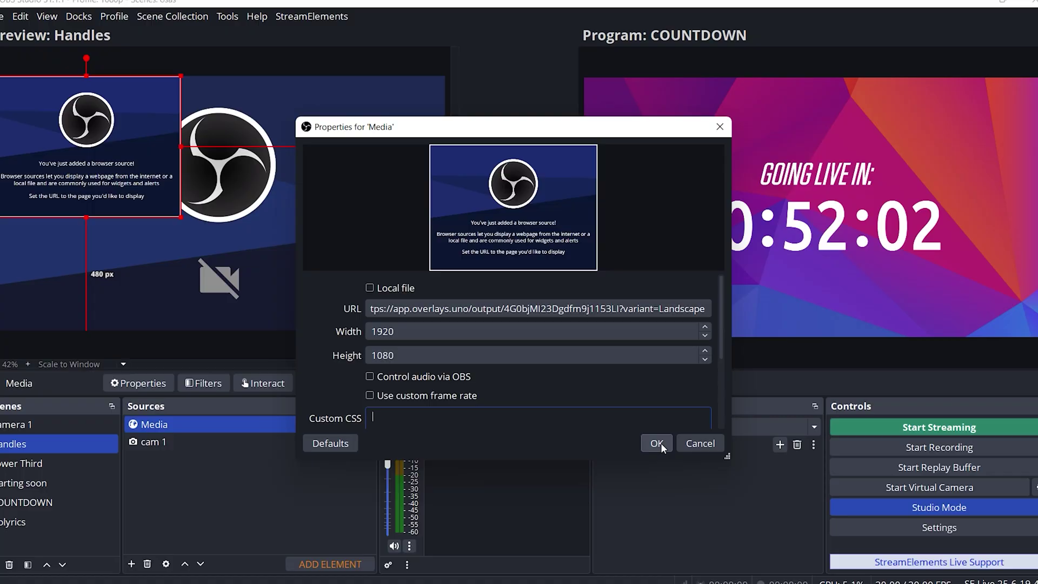
- Confirm the 1920 × 1080 Media browser source in the Handles scene and fit it to the canvas
click(661, 442)
click(37, 444)
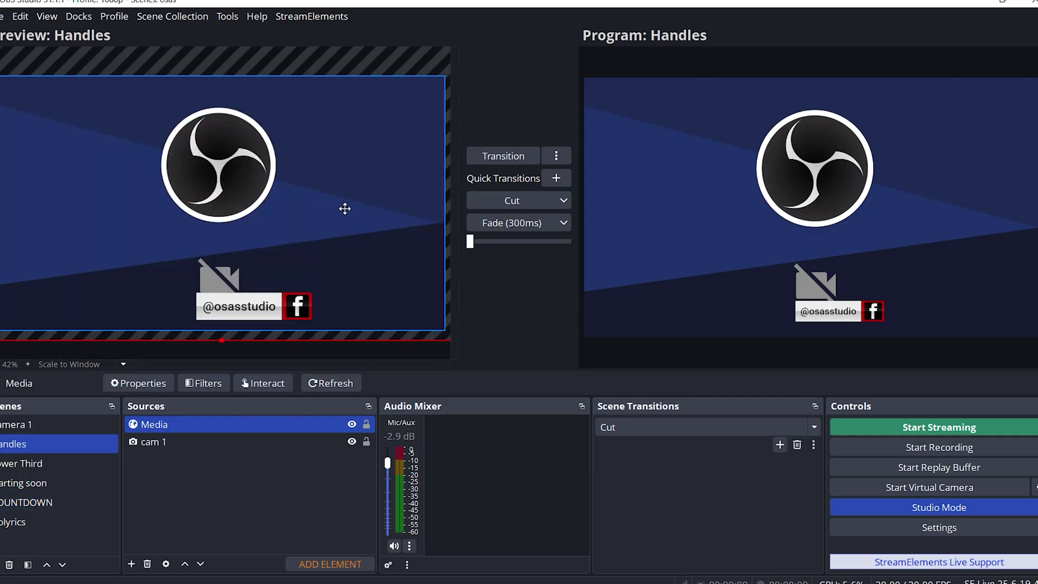
right_click(287, 422)
mouse_move(379, 240)
click(500, 413)
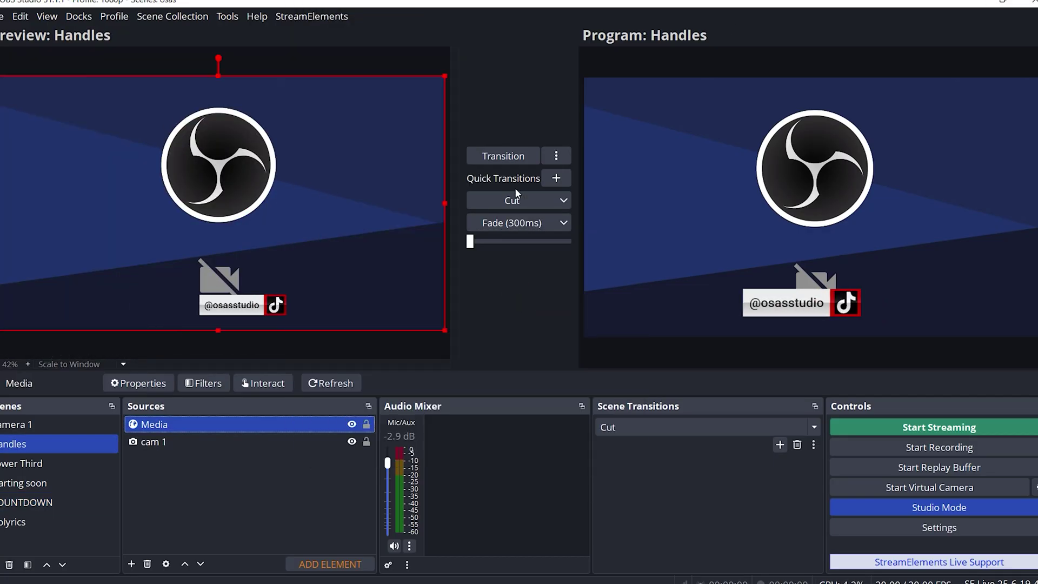
- Switch to the overlays.uno control page and change the horizontal layout of the social handle overlay
key(alt+Tab)
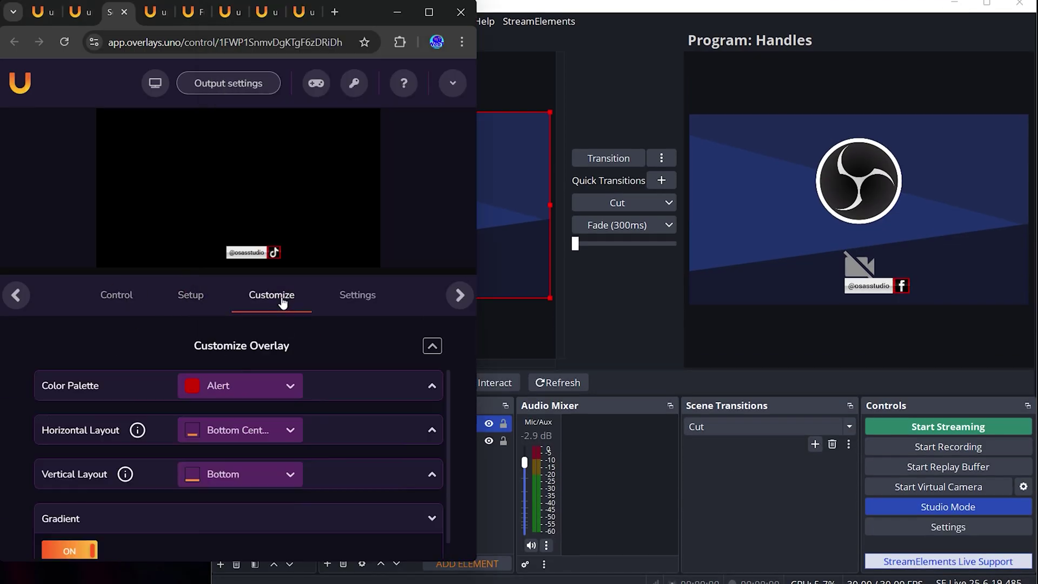
click(227, 431)
click(238, 489)
click(197, 424)
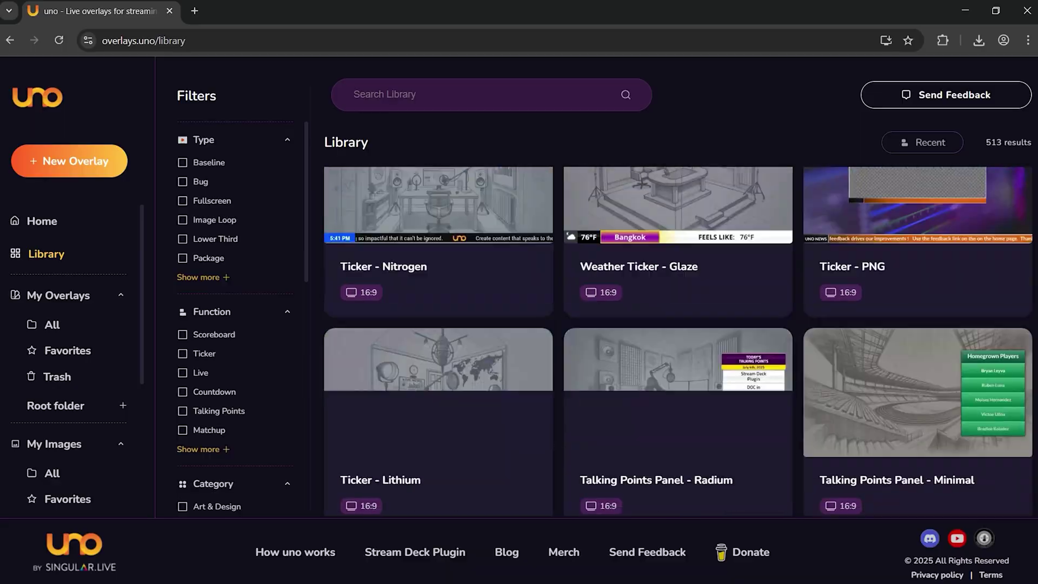
- Browse the tickers, scoreboards and other overlays offered in the library
scroll(678, 341, down, 4)
scroll(677, 341, down, 5)
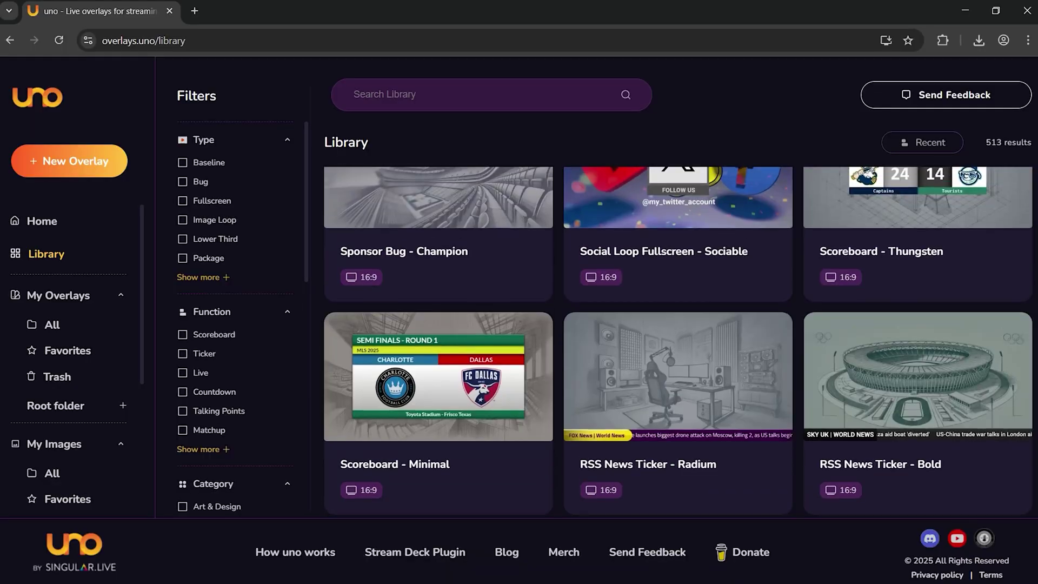
scroll(678, 341, up, 3)
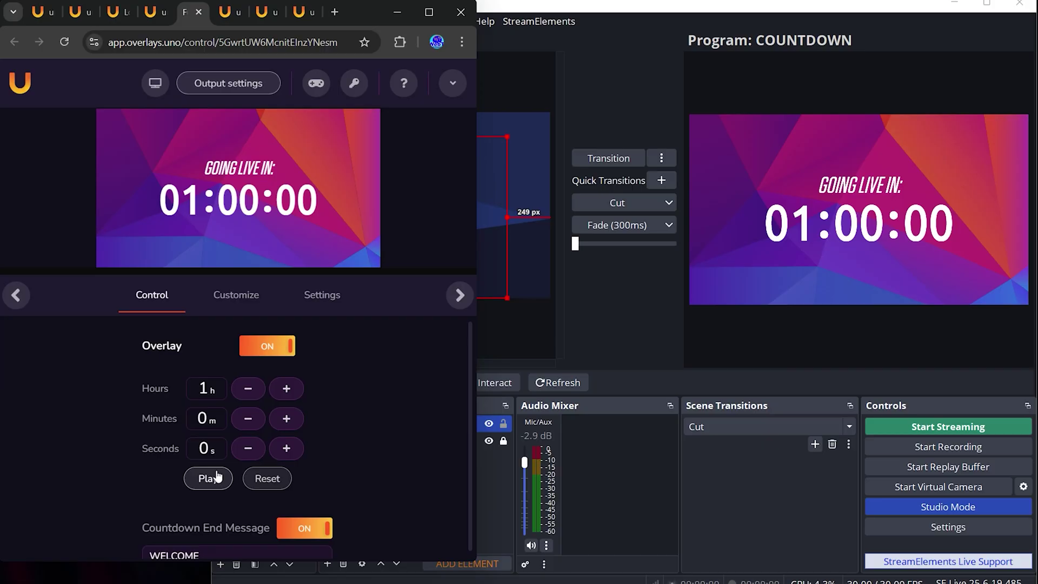
- Start the one-hour "Going live in" countdown
click(217, 474)
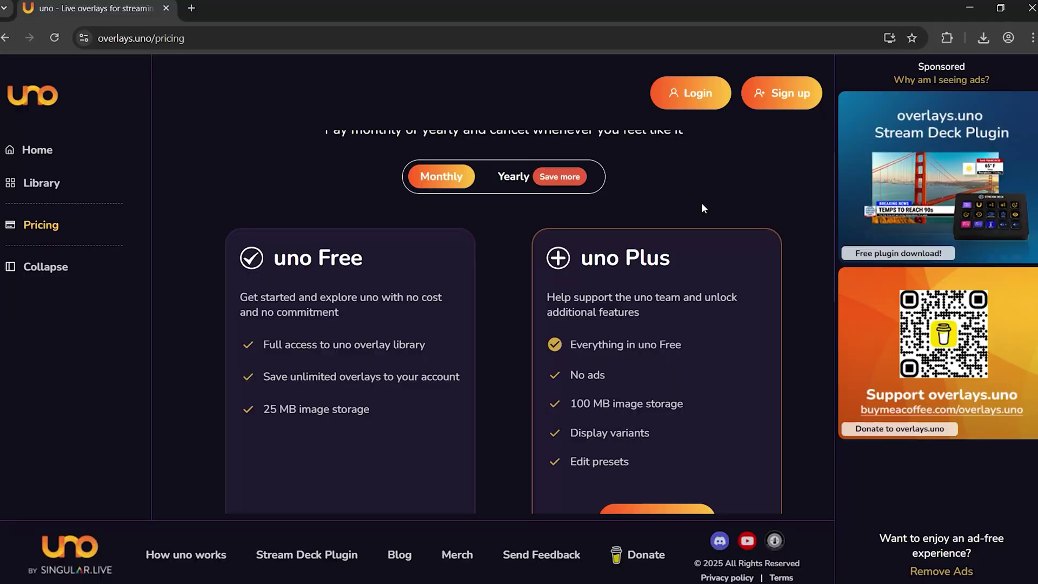
- Examine the features of the uno Free and uno Plus plans on the pricing page
scroll(702, 203, down, 2)
scroll(702, 204, down, 1)
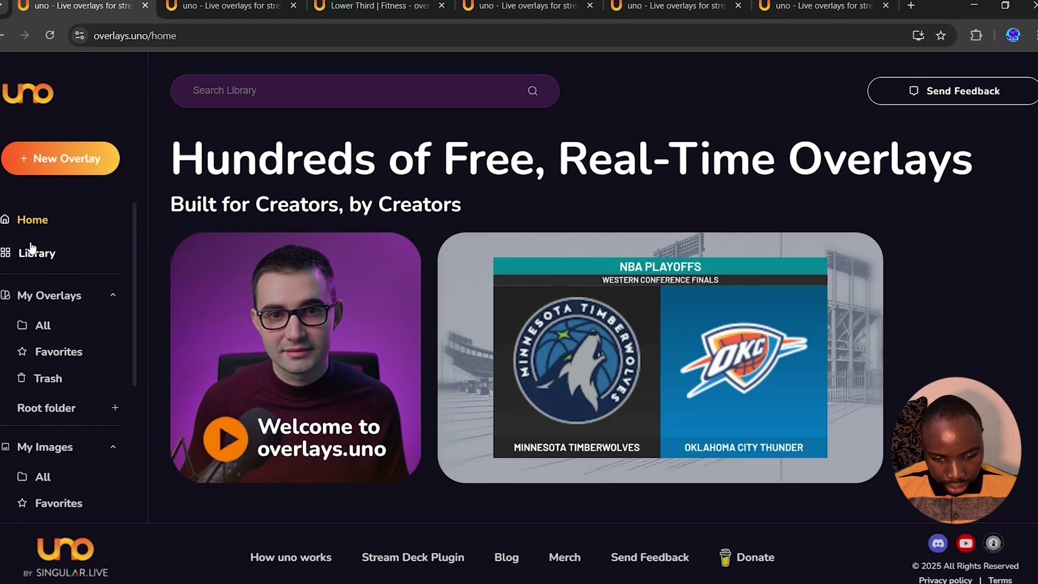
- Open the overlay library, expand the function filters and filter the overlays by the Lower Third type
click(32, 250)
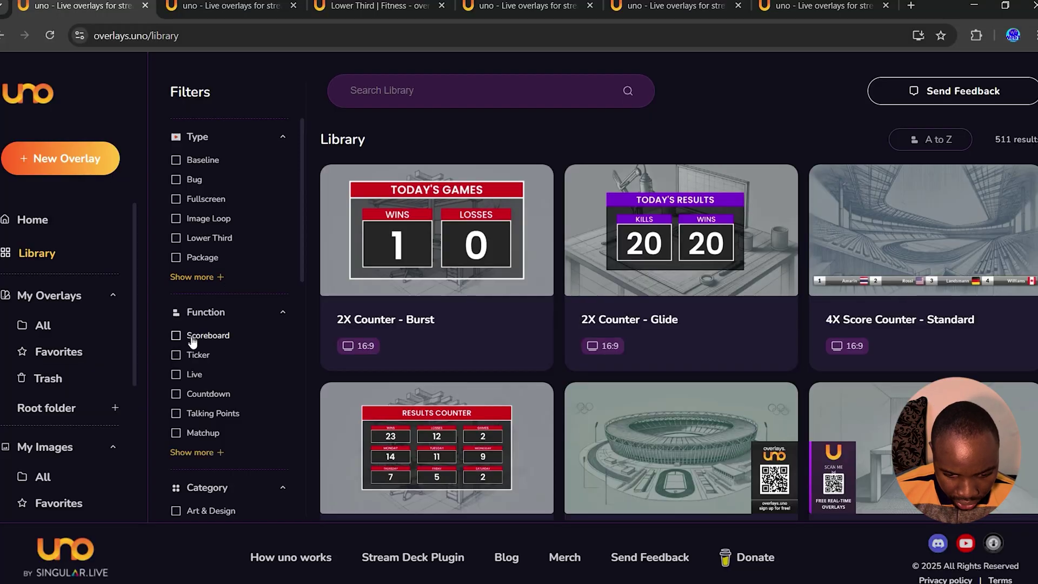
click(175, 394)
click(196, 452)
scroll(197, 359, down, 3)
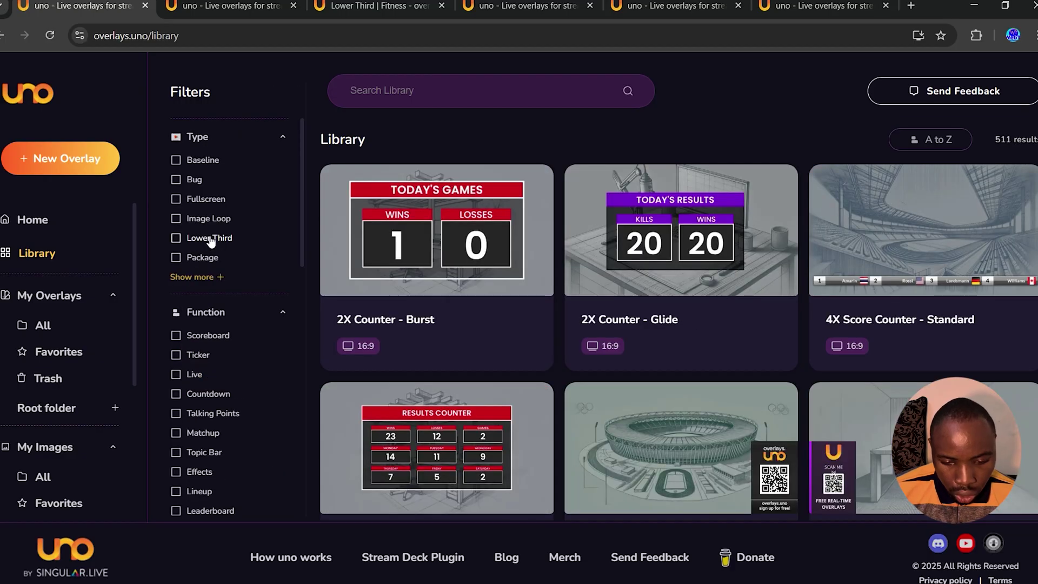
click(210, 240)
click(210, 241)
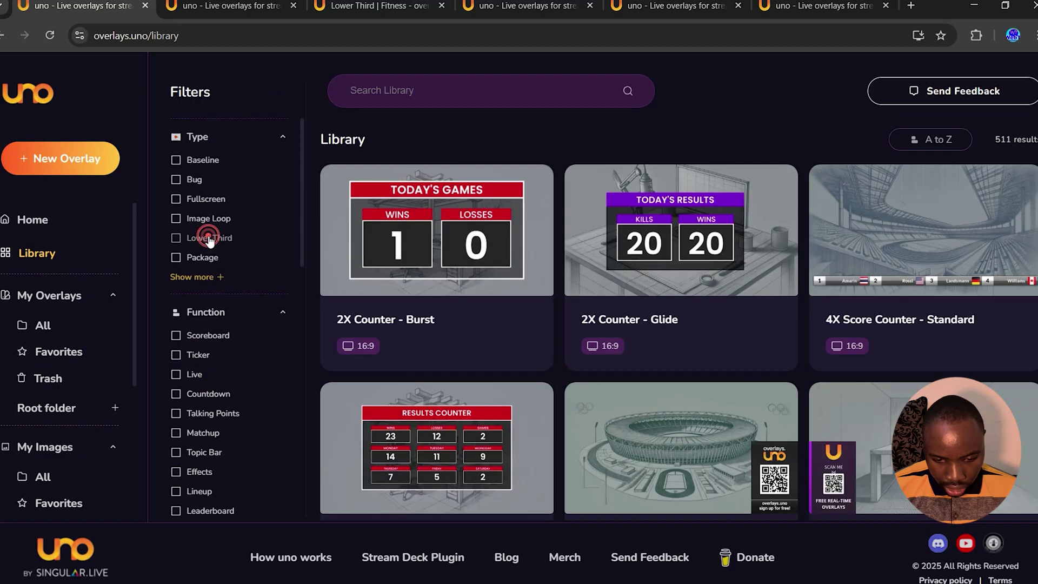
click(210, 242)
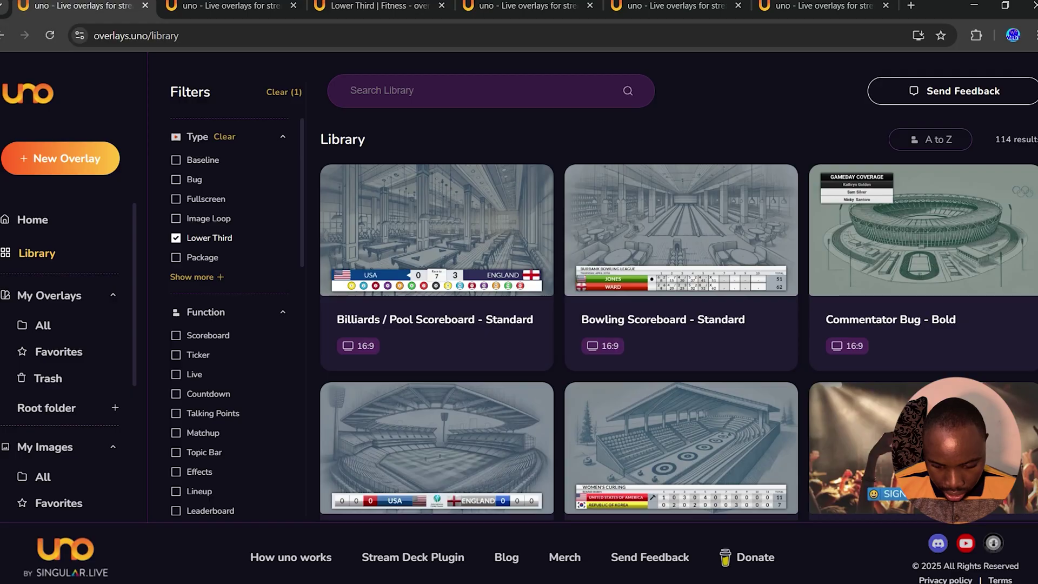
- Open the details of the Lower Third - Breeze overlay
scroll(679, 340, down, 5)
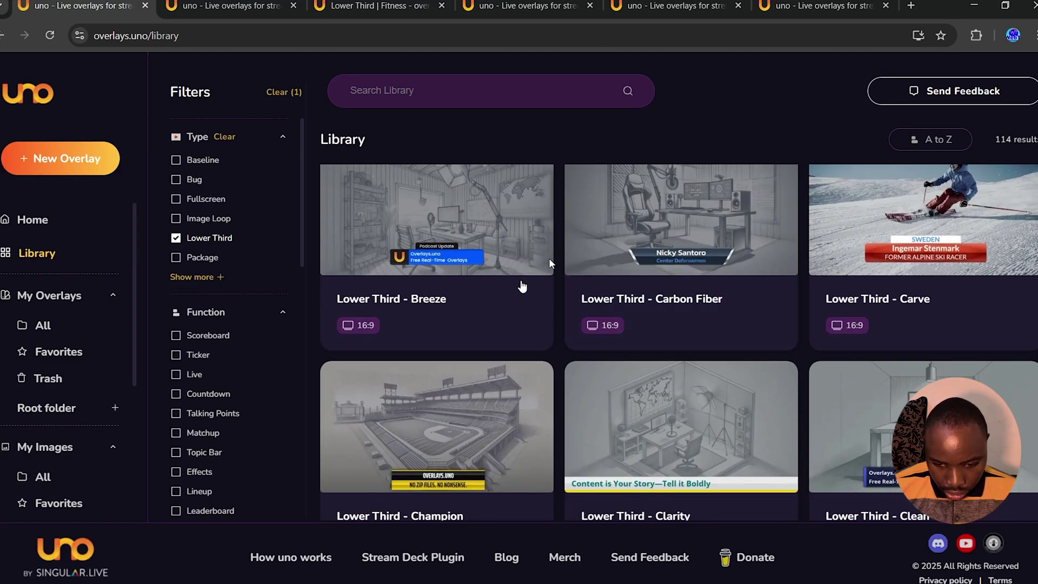
click(447, 239)
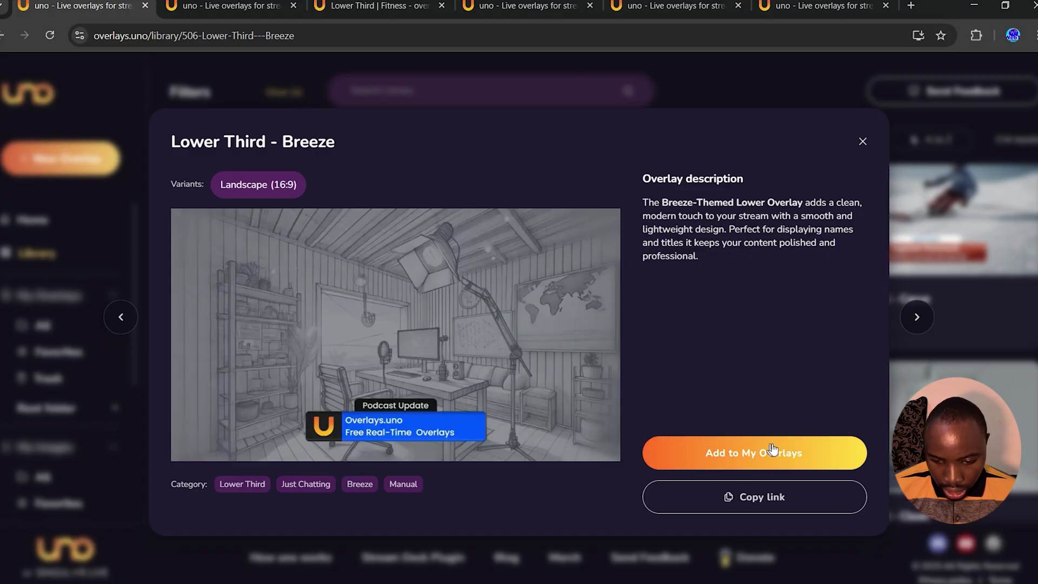
- Open the saved Lower Third | Fitness overlay from the My Overlays page
key(ctrl+Tab)
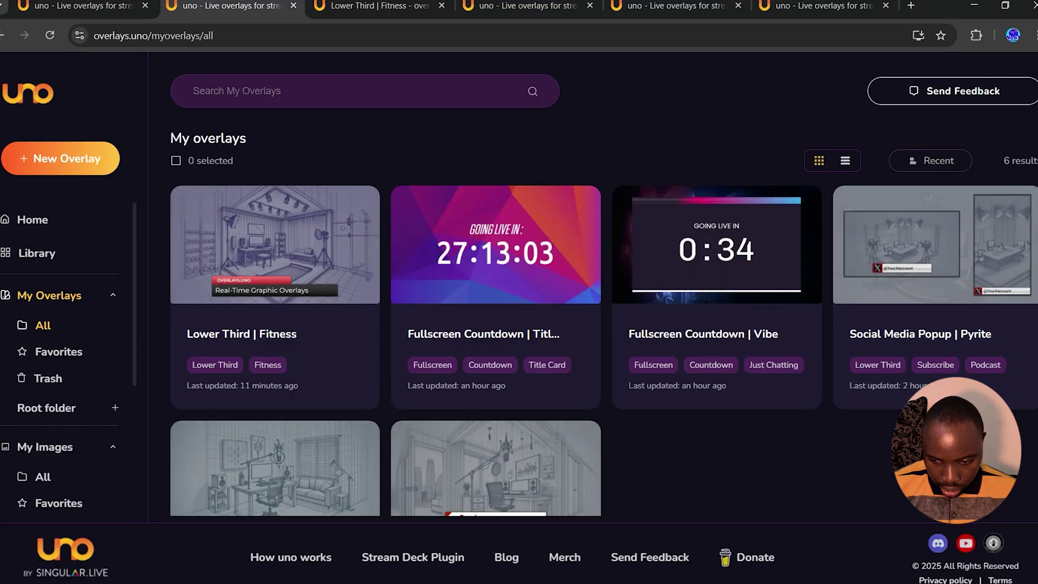
scroll(809, 317, down, 2)
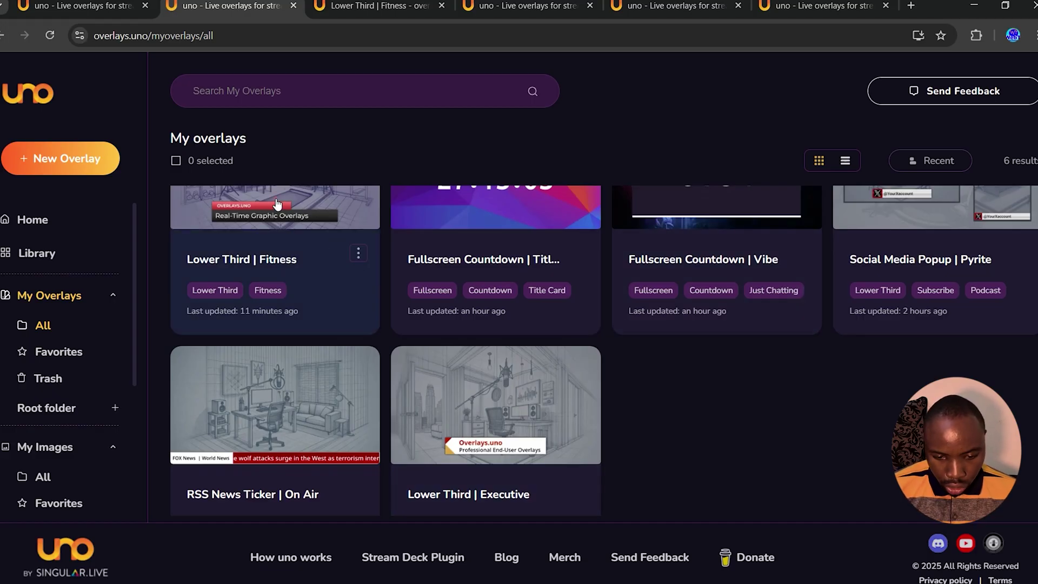
click(358, 254)
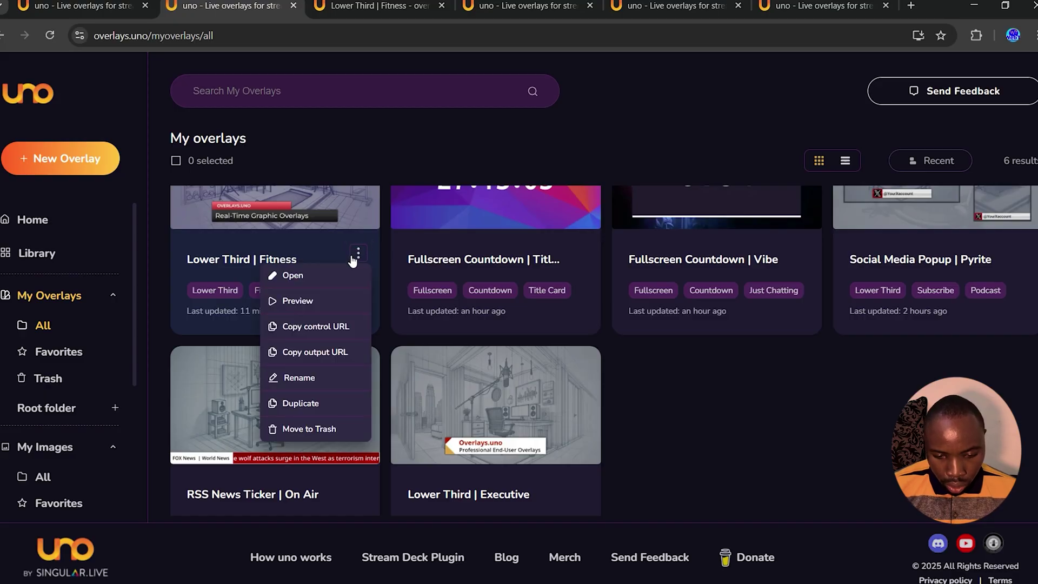
click(303, 276)
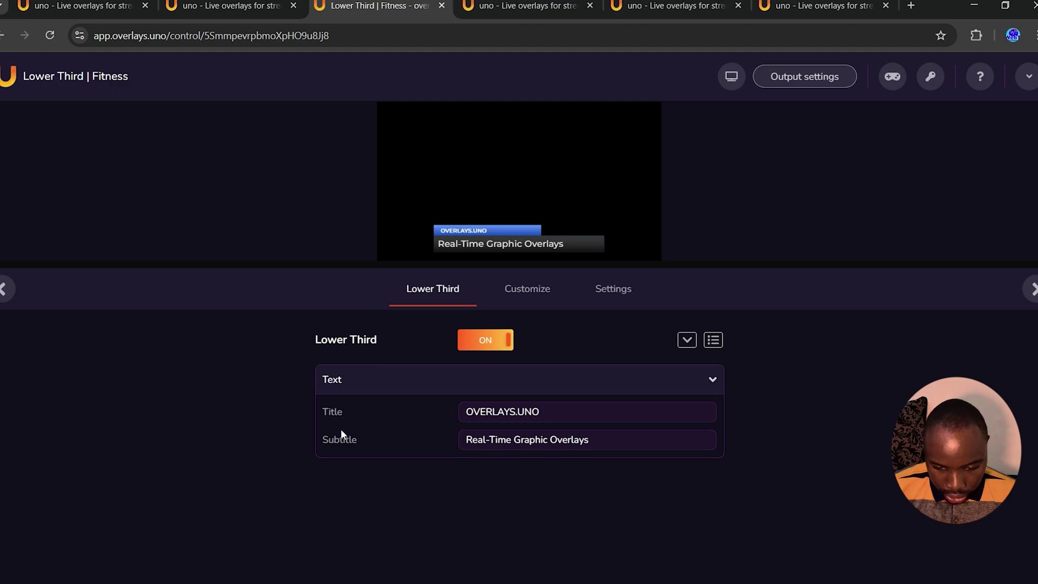
- Set the lower third's title to "Osas Studio" and its subtitle to "Q&A Session"
triple_click(586, 410)
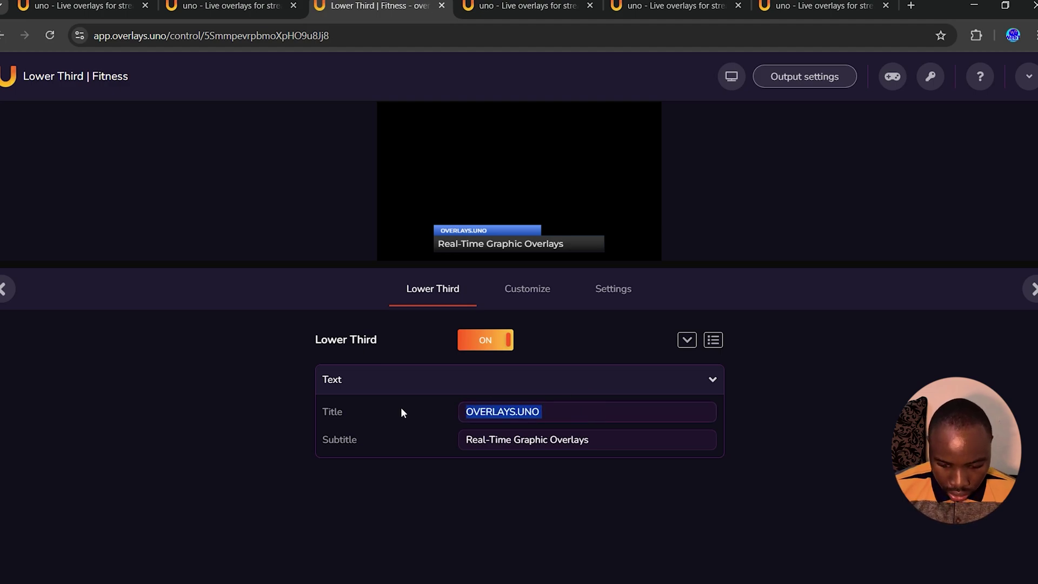
text(Osas Studio)
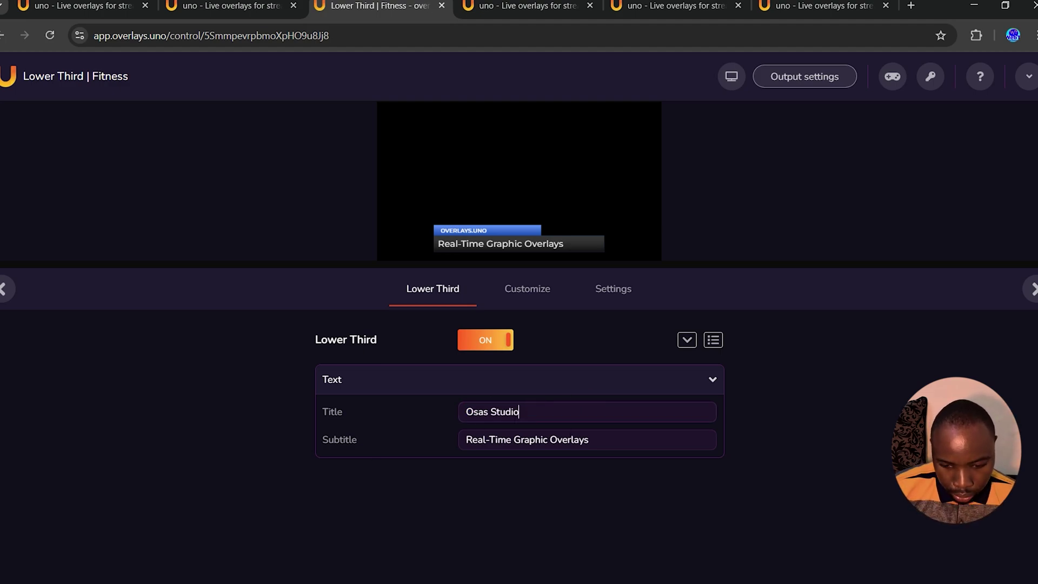
triple_click(618, 442)
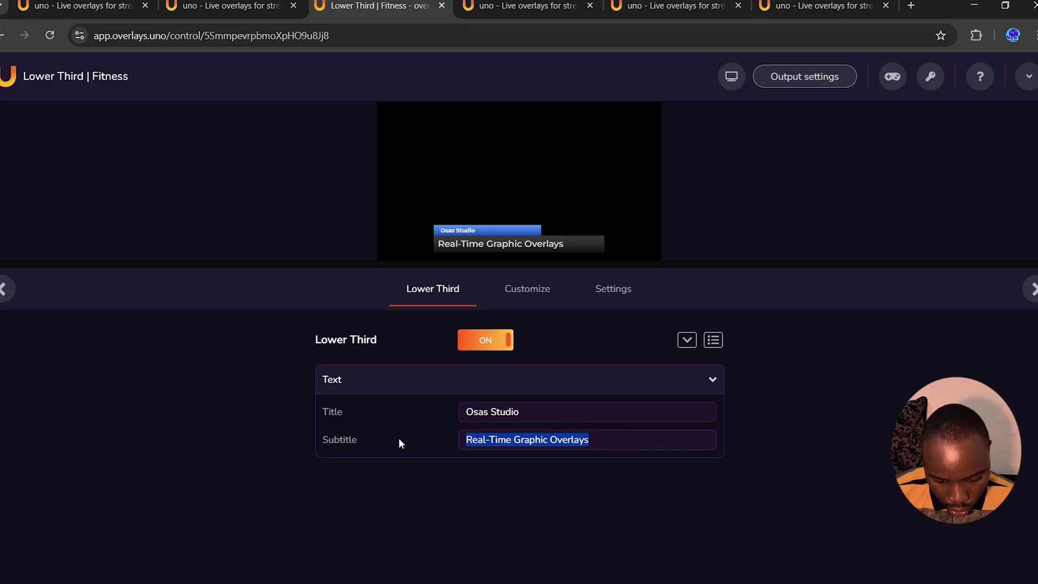
text(Q&A Session)
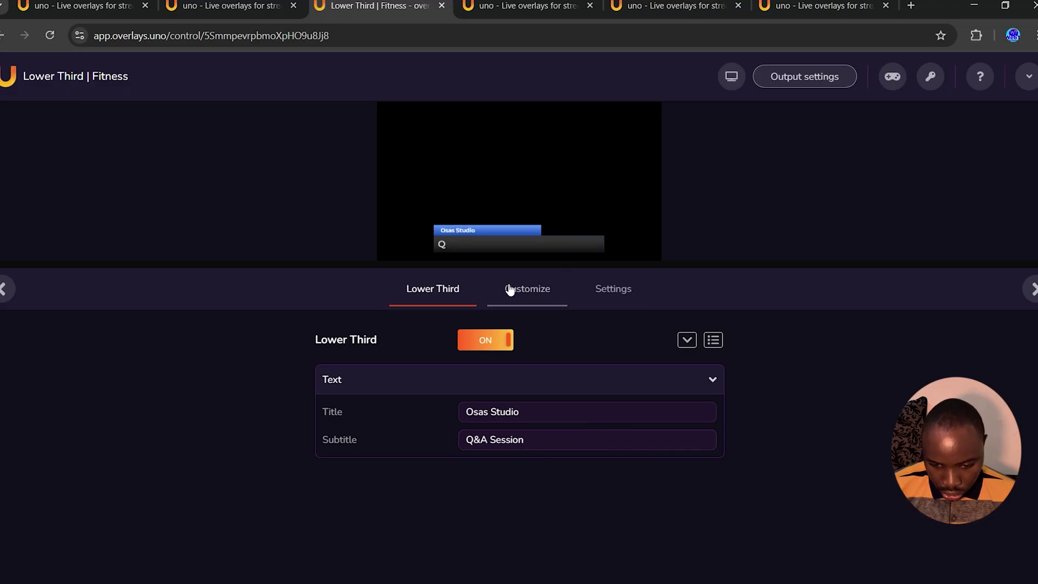
- Switch the overlay's color palette to custom editing and set the title base color to black (#000000)
click(537, 287)
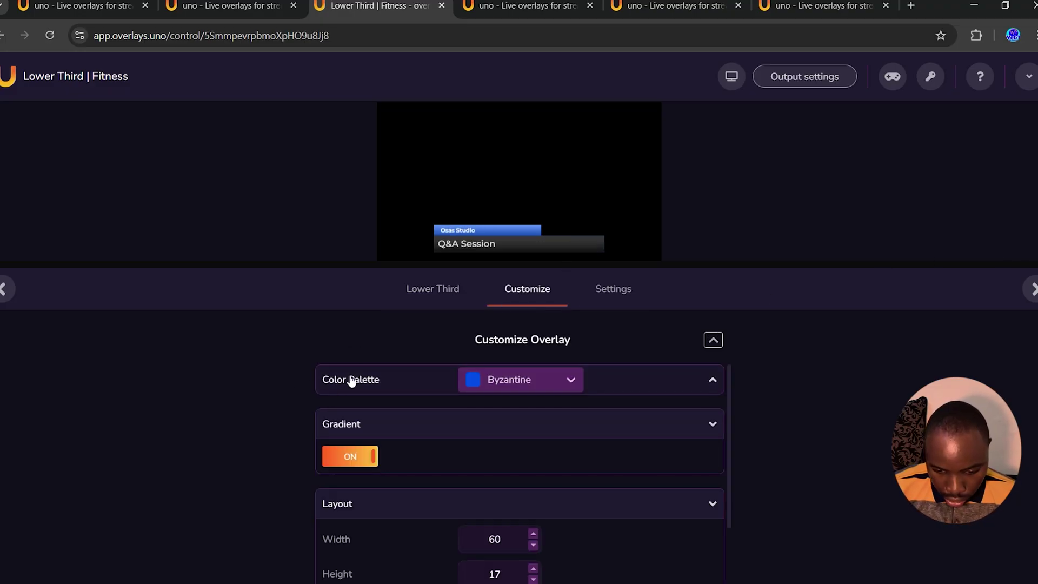
click(494, 382)
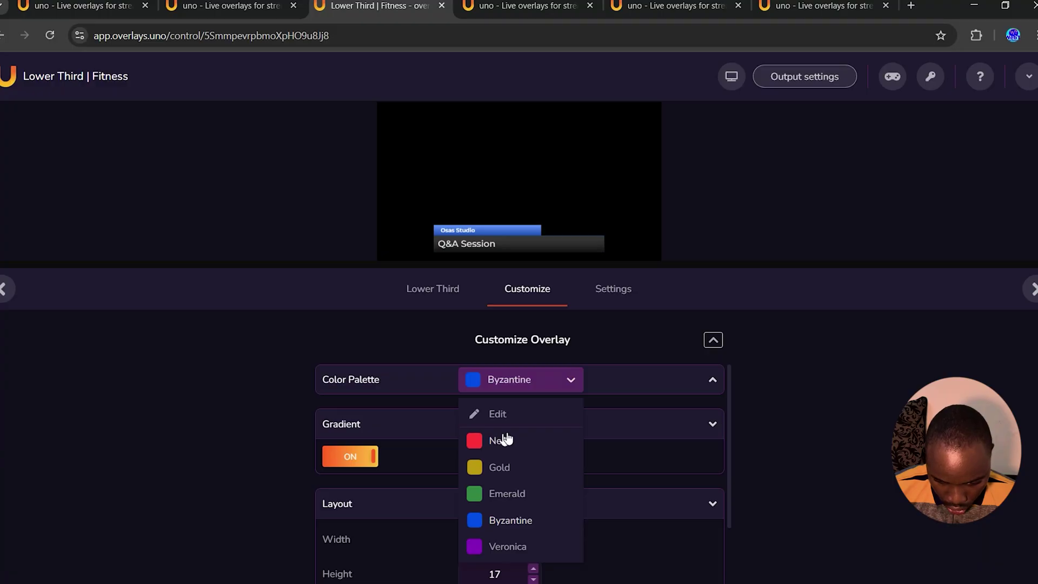
click(504, 415)
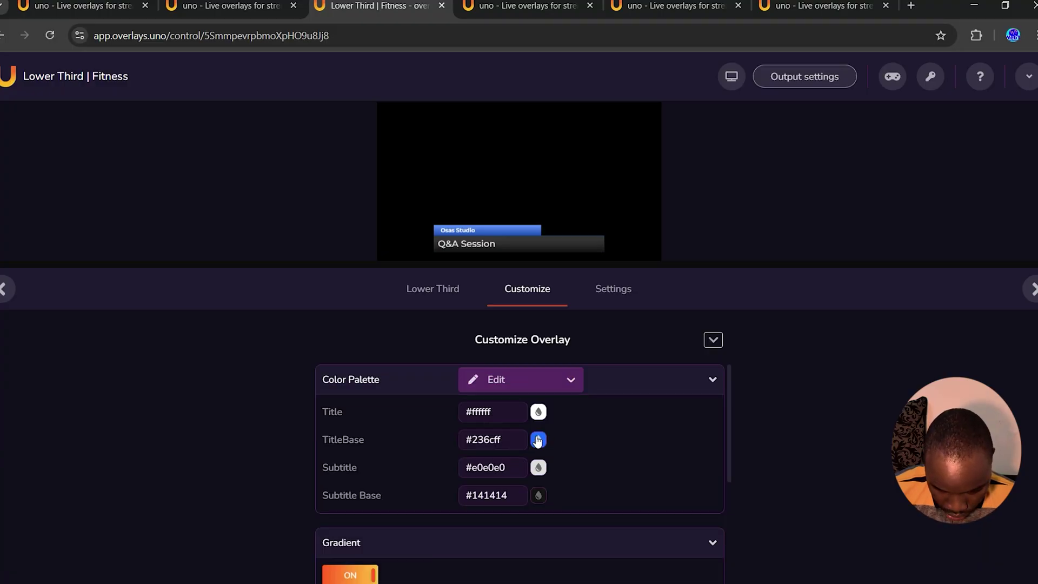
click(537, 440)
click(412, 452)
click(388, 485)
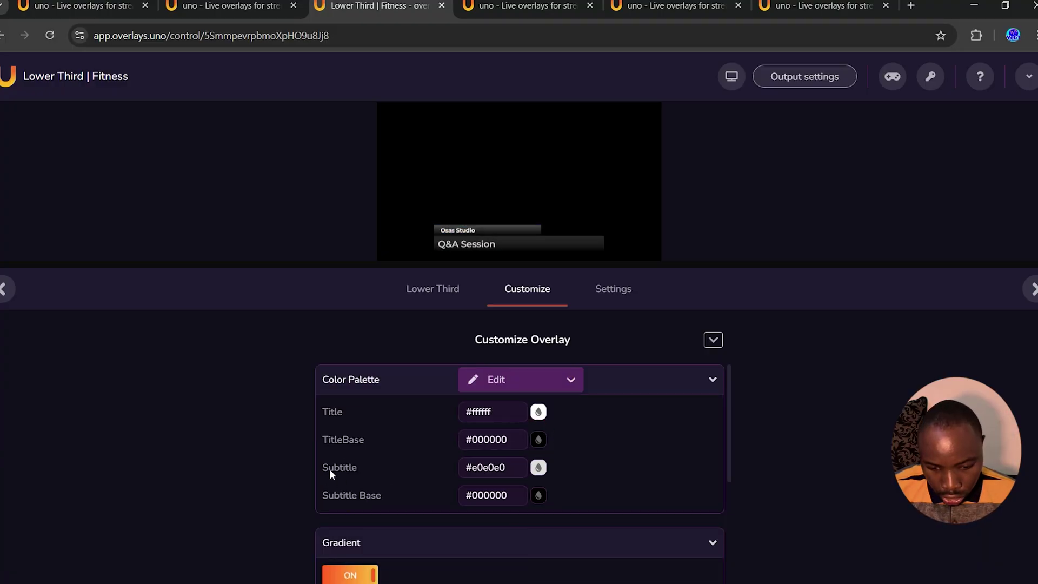
- Set the subtitle color to black (#000000) and the subtitle base color to white (#ffffff)
click(538, 467)
click(431, 451)
click(386, 485)
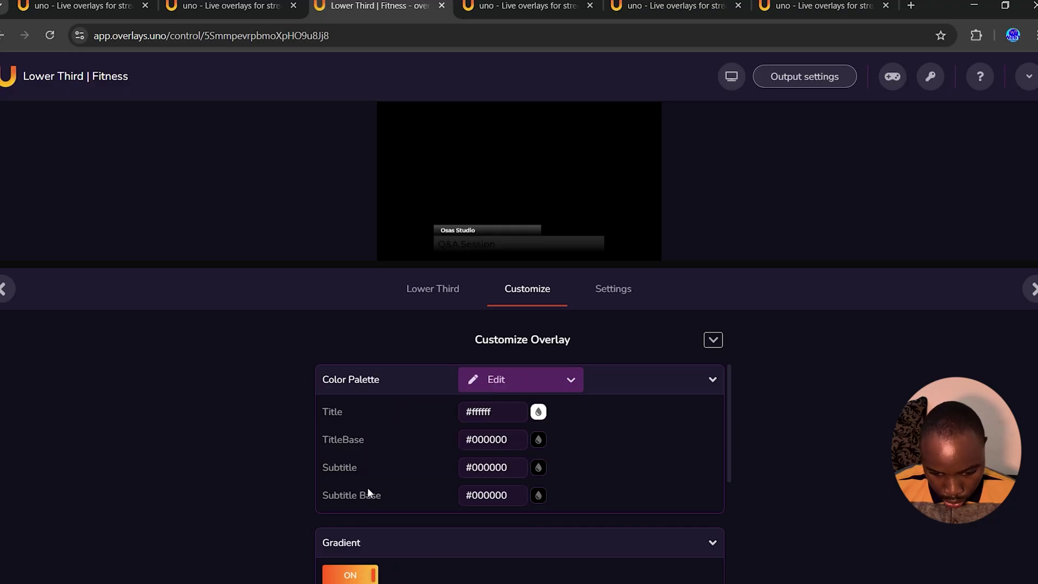
click(538, 495)
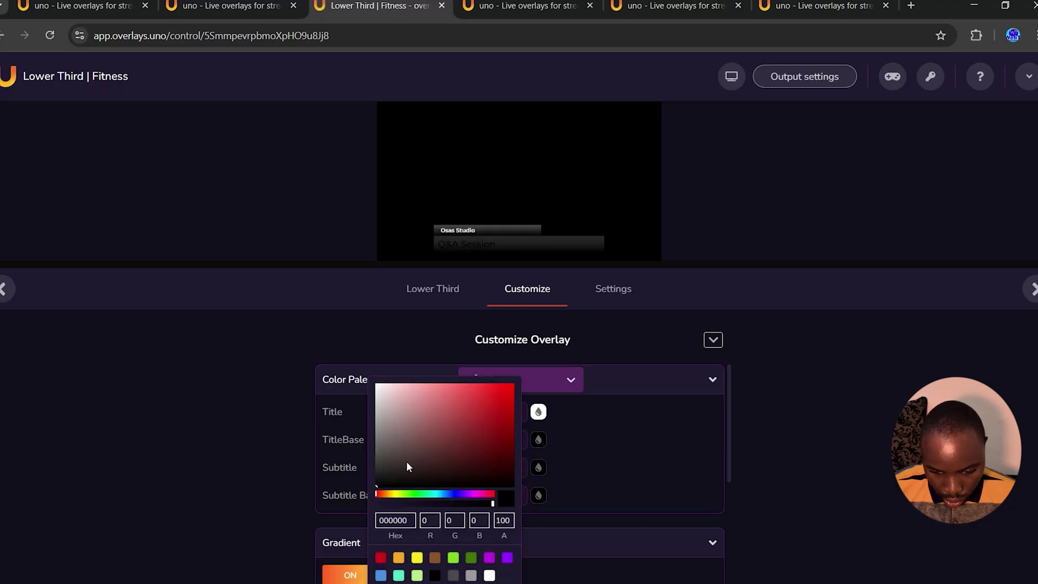
drag(407, 465, 379, 379)
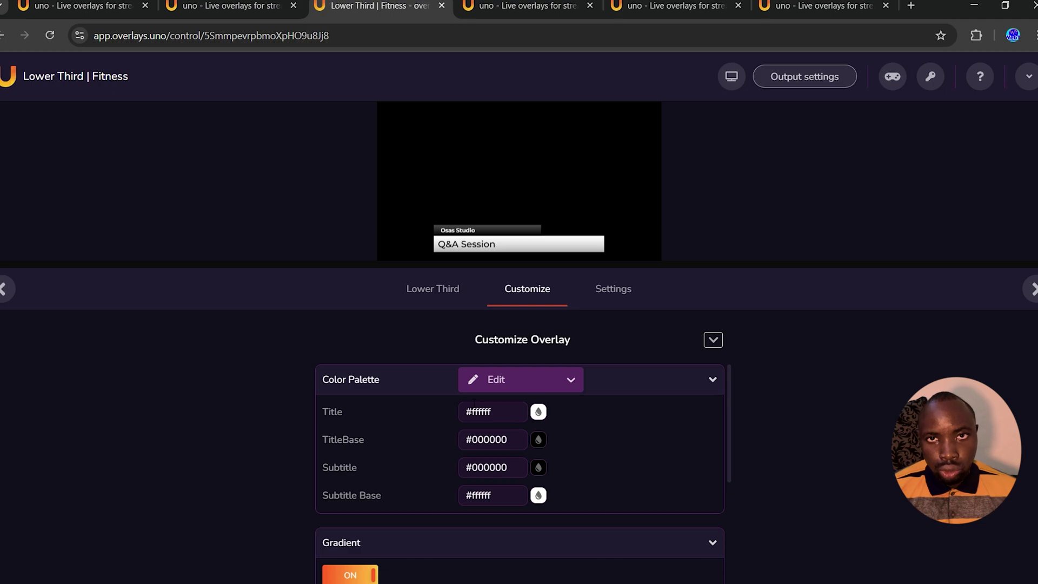
- Look over the layout options and control page settings, trying out the theme switch and fullscreen mode
scroll(737, 479, down, 4)
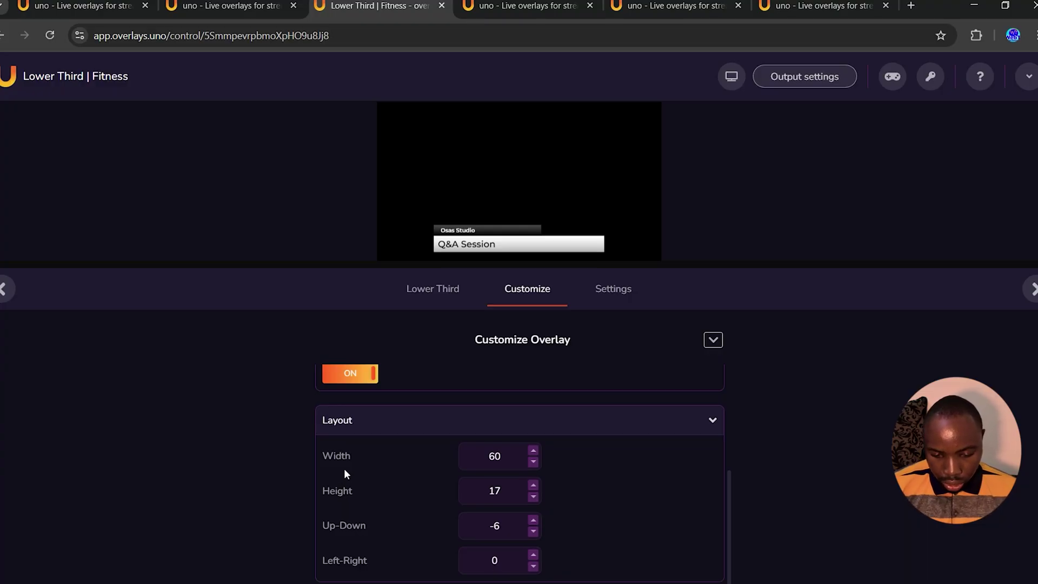
click(612, 297)
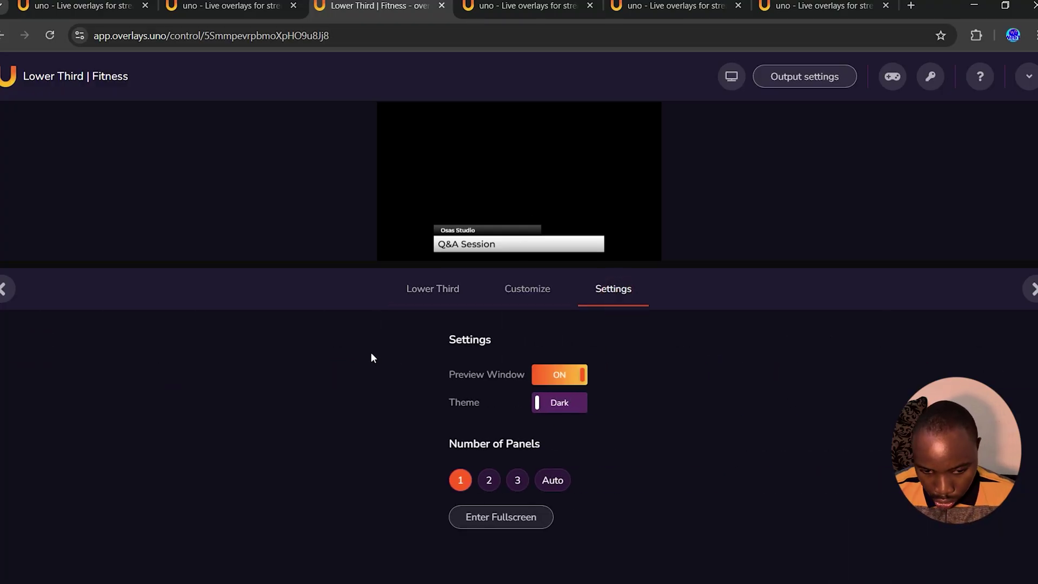
click(560, 404)
click(558, 404)
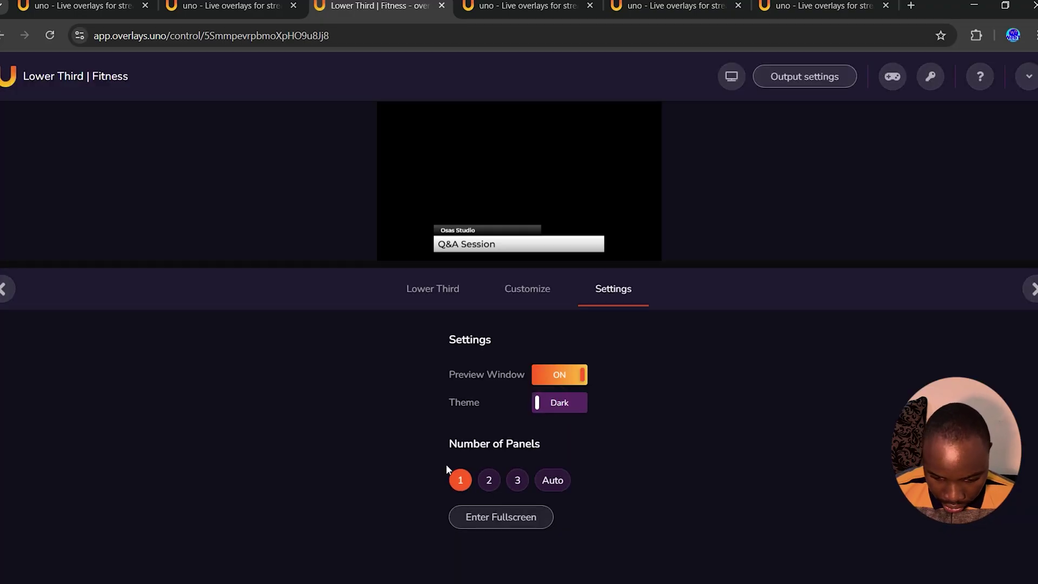
click(473, 518)
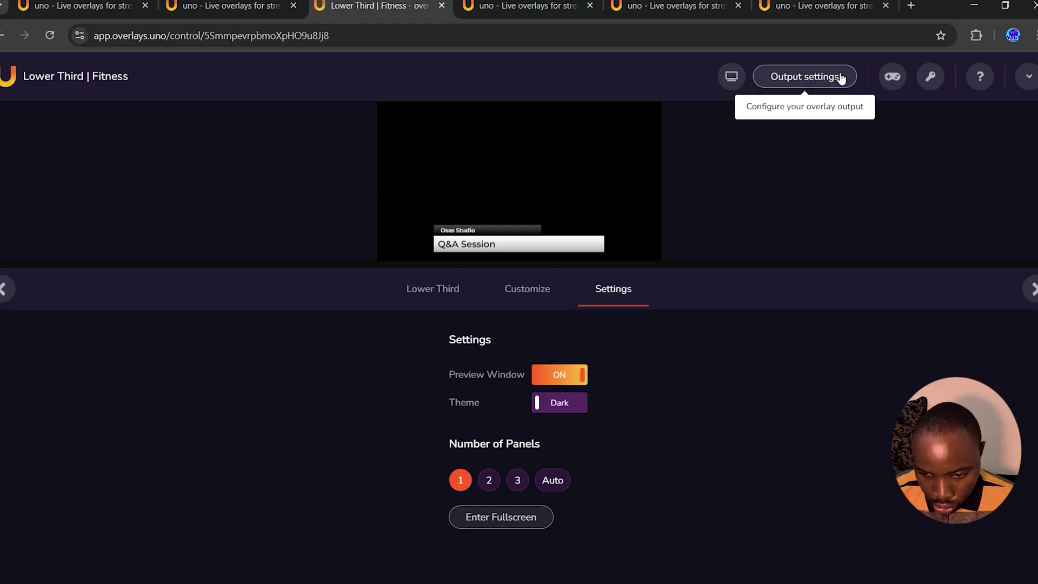
- Set the overlay output's background color to Transparent and copy the output URL
click(819, 77)
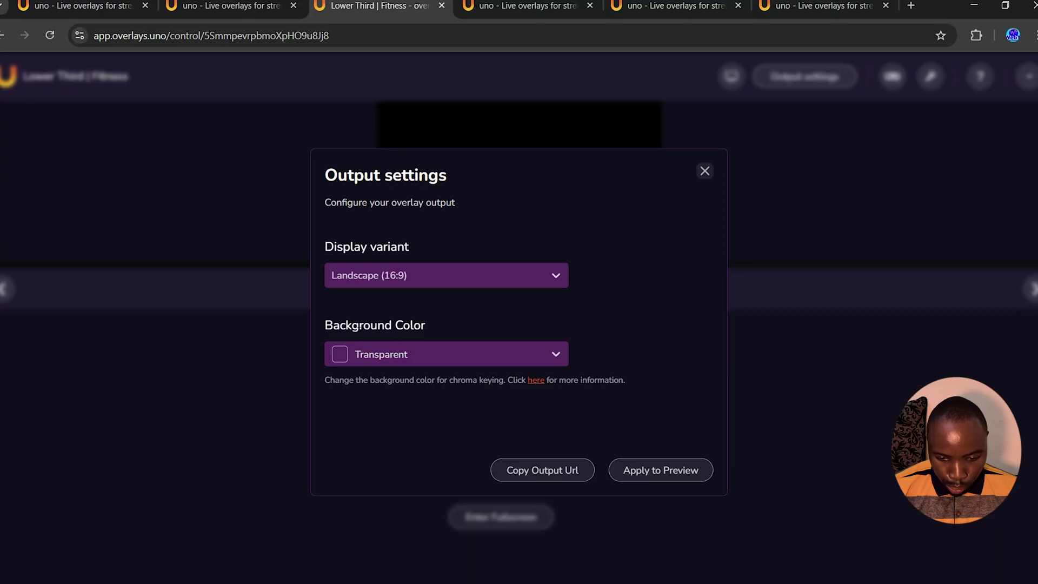
click(393, 354)
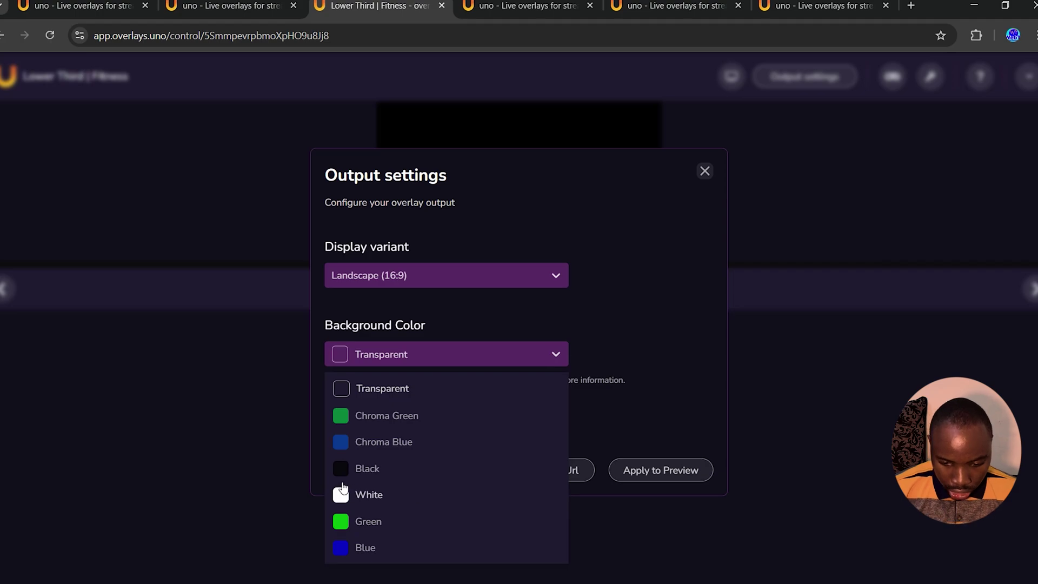
click(368, 396)
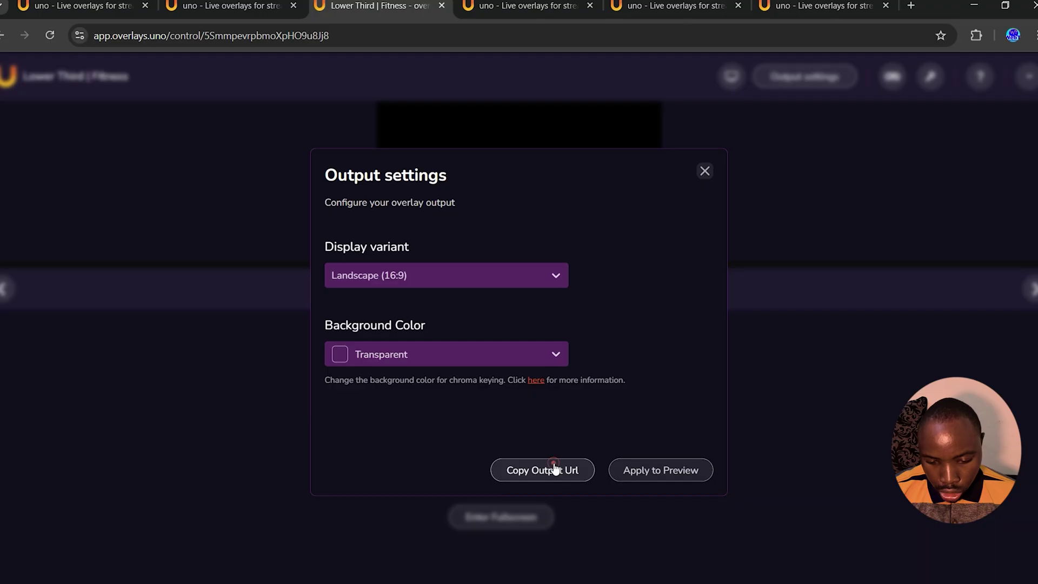
click(557, 465)
click(705, 171)
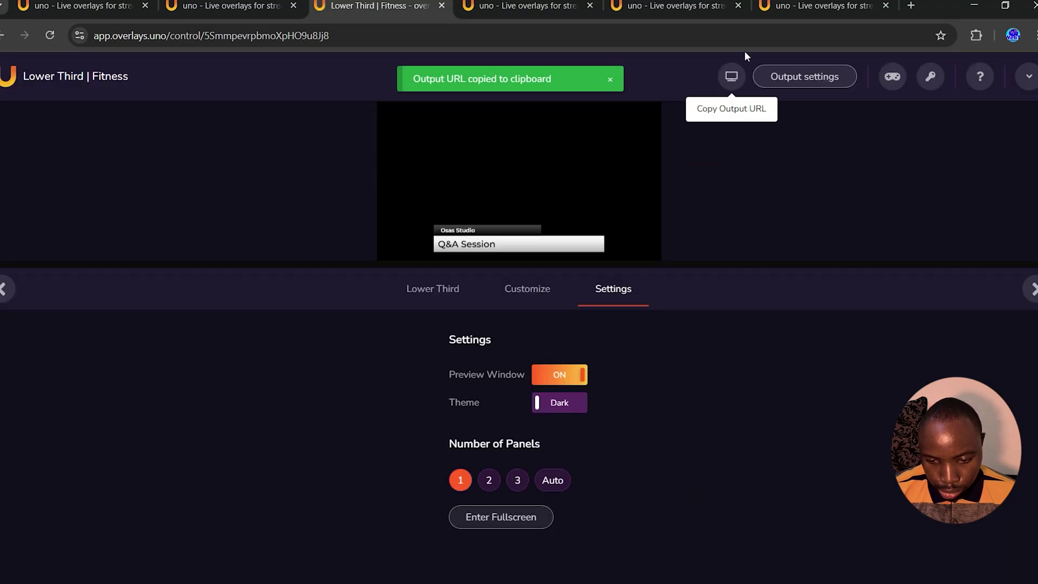
mouse_move(733, 83)
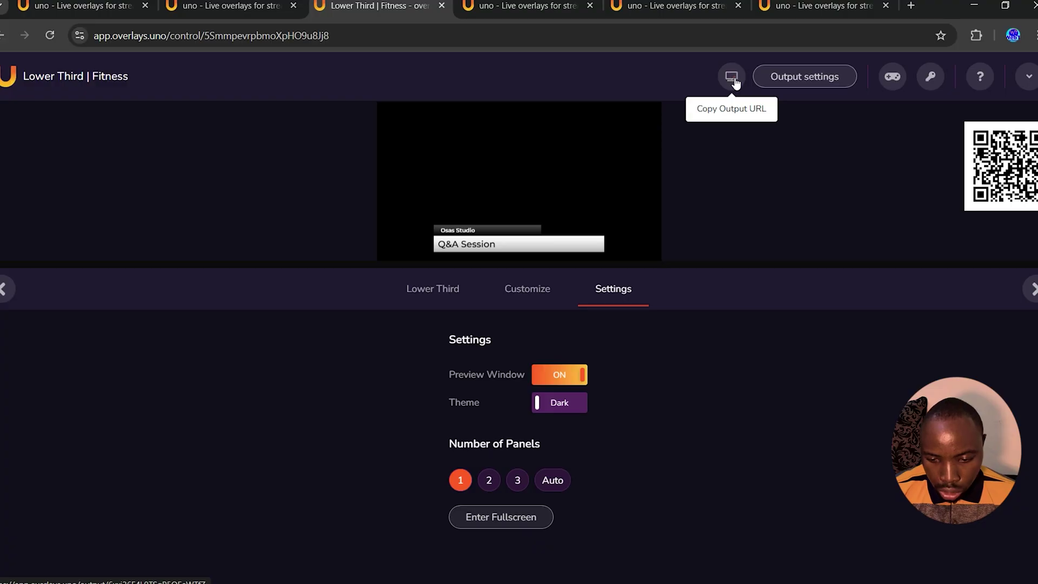
click(733, 78)
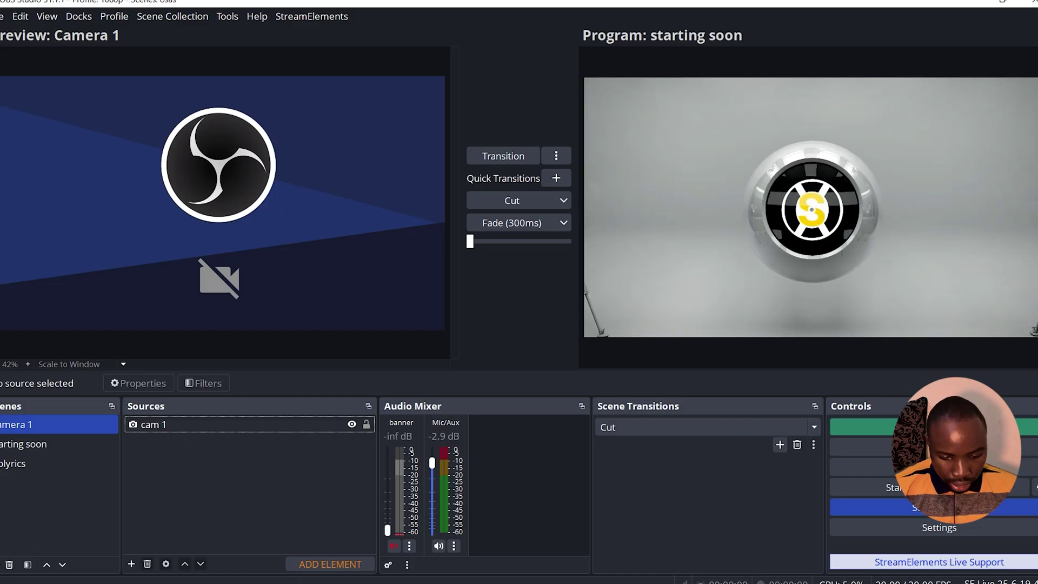
- Switch to OBS Studio and create a new scene named "Lower Third"
click(1, 564)
text(Lower Third)
key(Return)
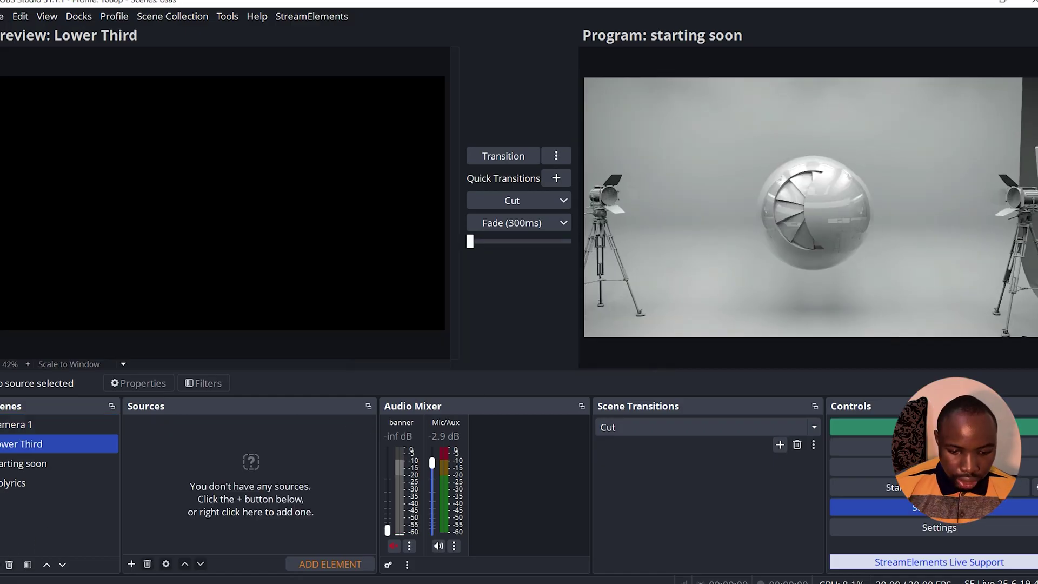
- Add a Browser source named "Title 1" to the Lower Third scene
click(132, 563)
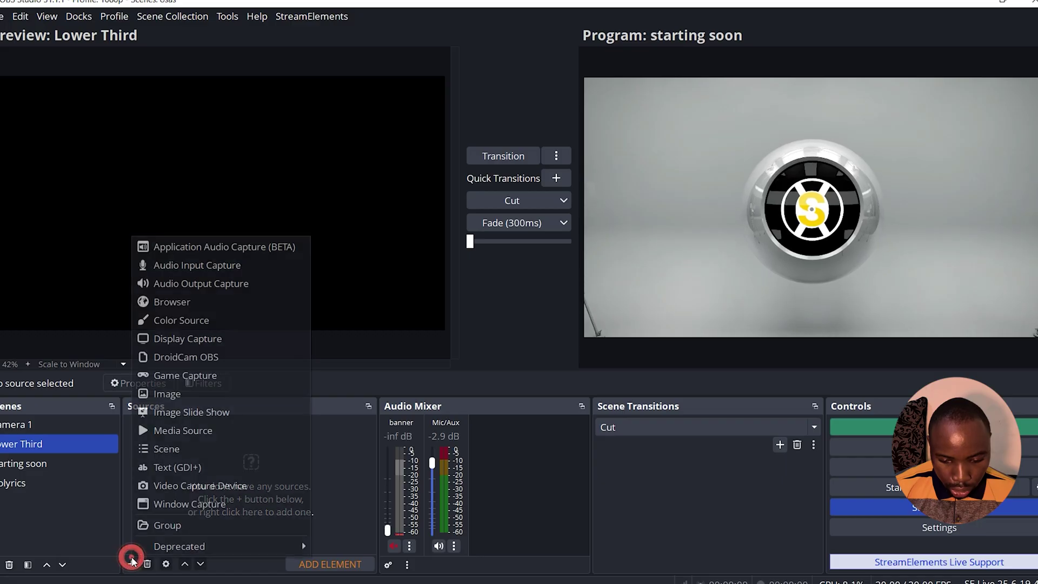
click(184, 302)
text(Title 1)
key(Return)
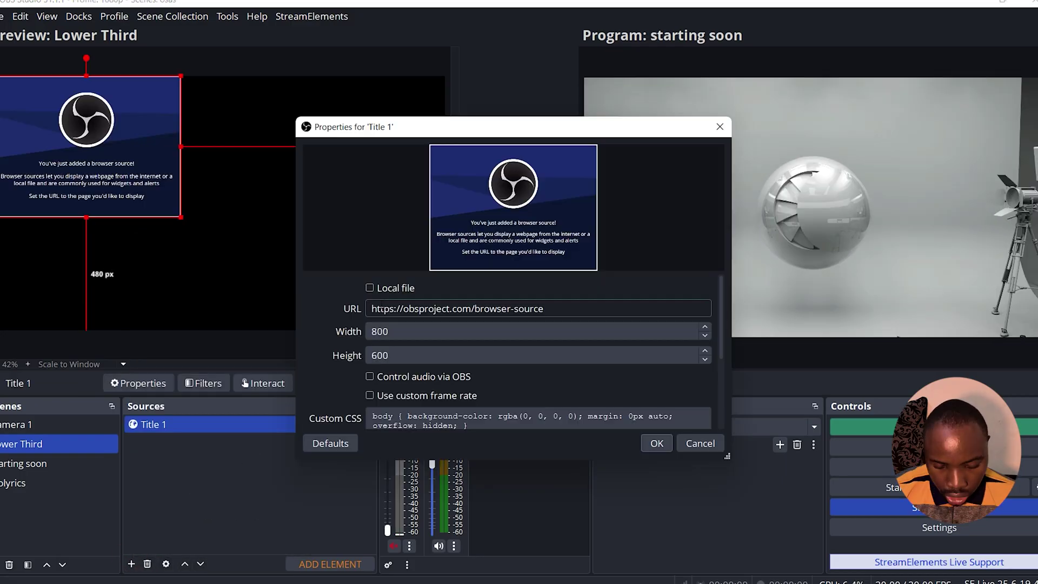
- Replace the browser source's URL with the copied overlay output URL and set its size to 1920 by 1080
triple_click(380, 309)
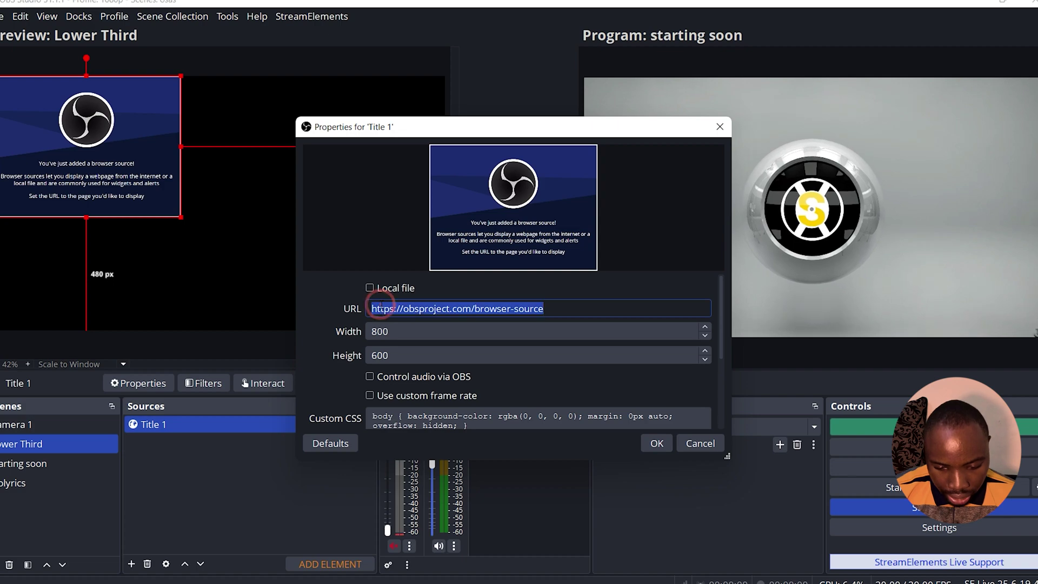
key(ctrl+v)
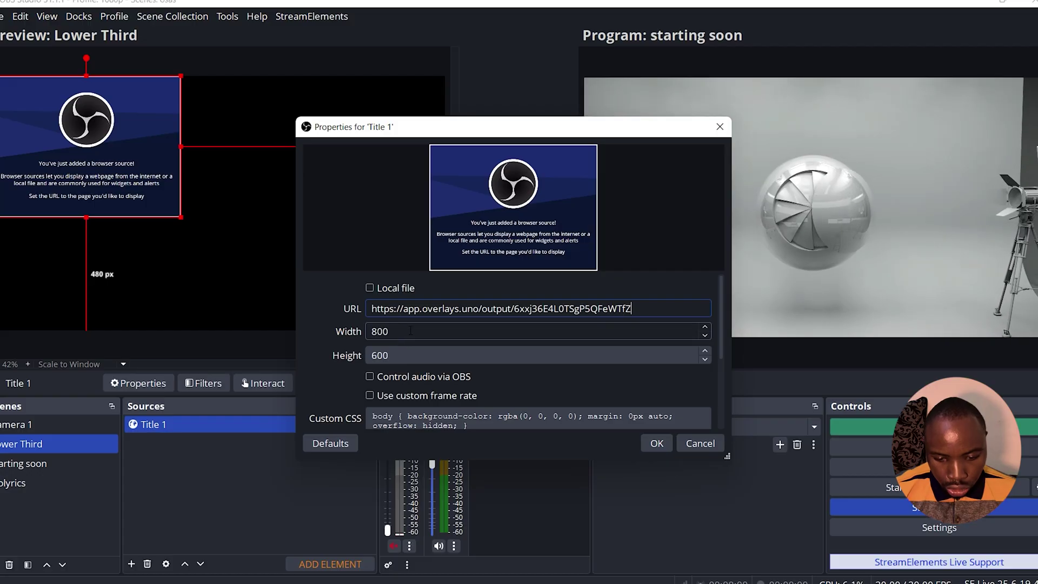
click(420, 330)
double_click(419, 331)
text(1920)
key(Tab)
text(1080)
- Clear the browser source's custom CSS and apply the properties
scroll(725, 342, down, 2)
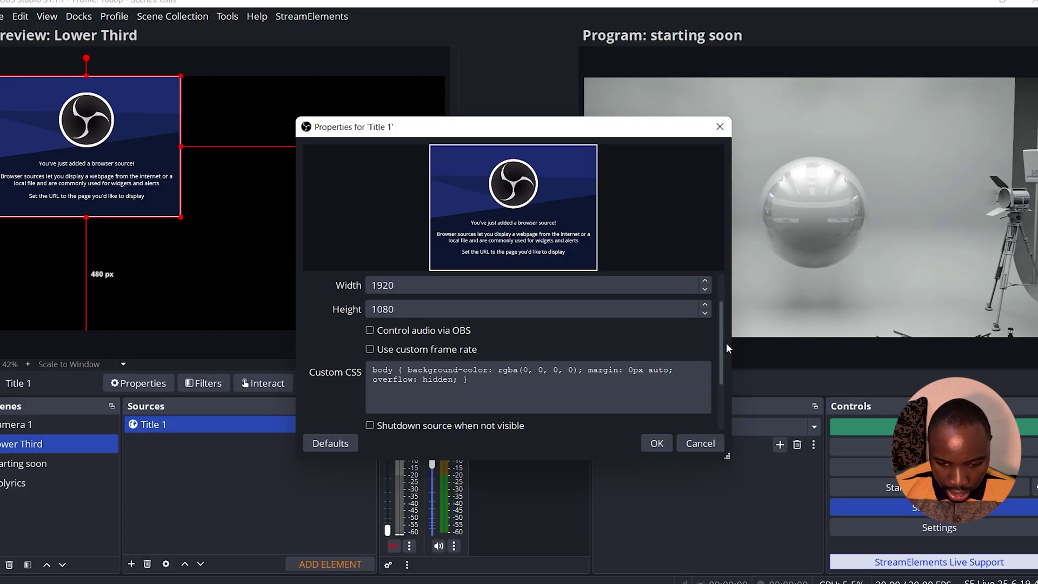
click(510, 376)
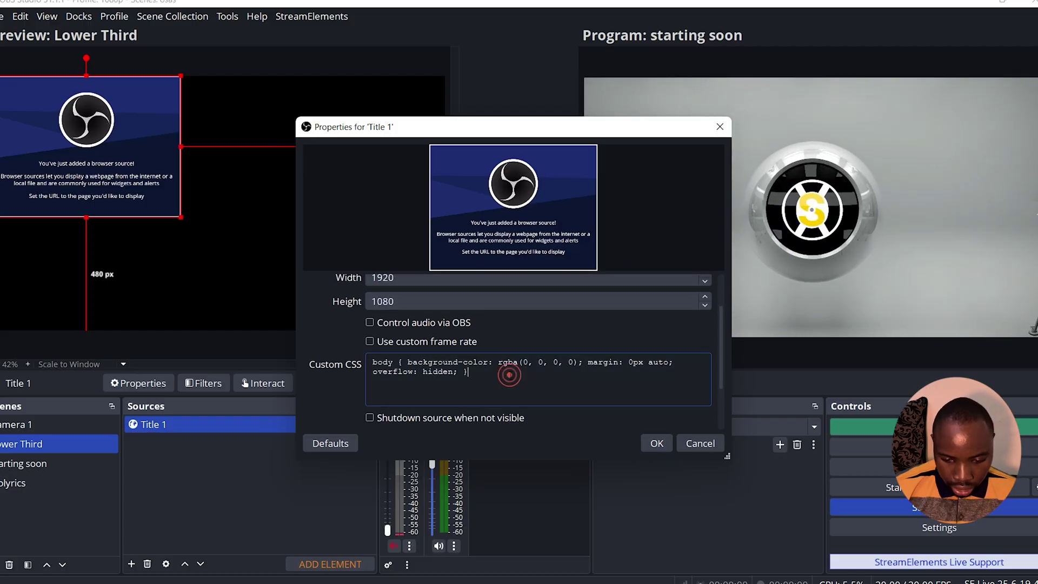
key(ctrl+a)
key(BackSpace)
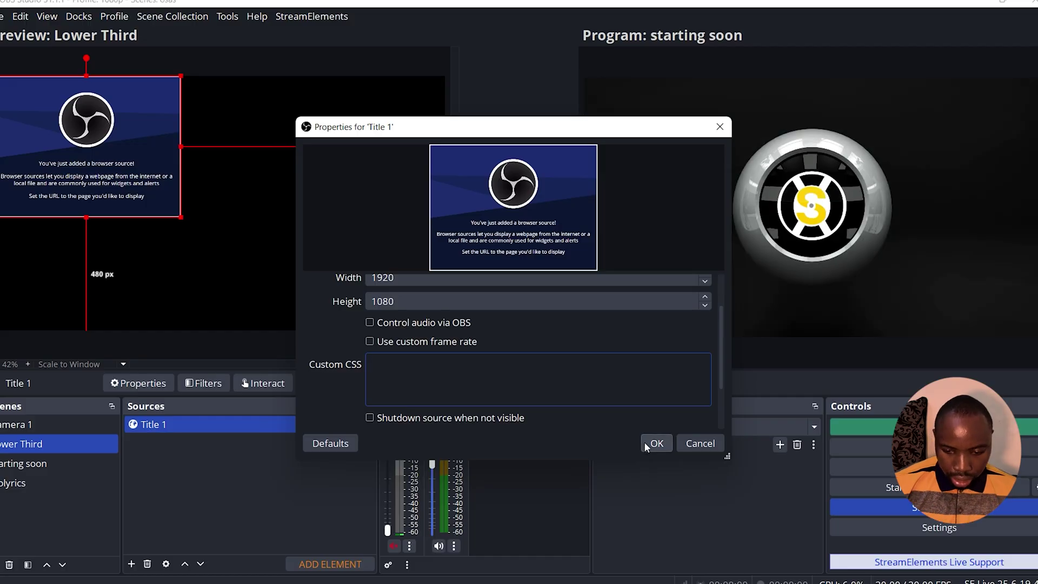
click(644, 443)
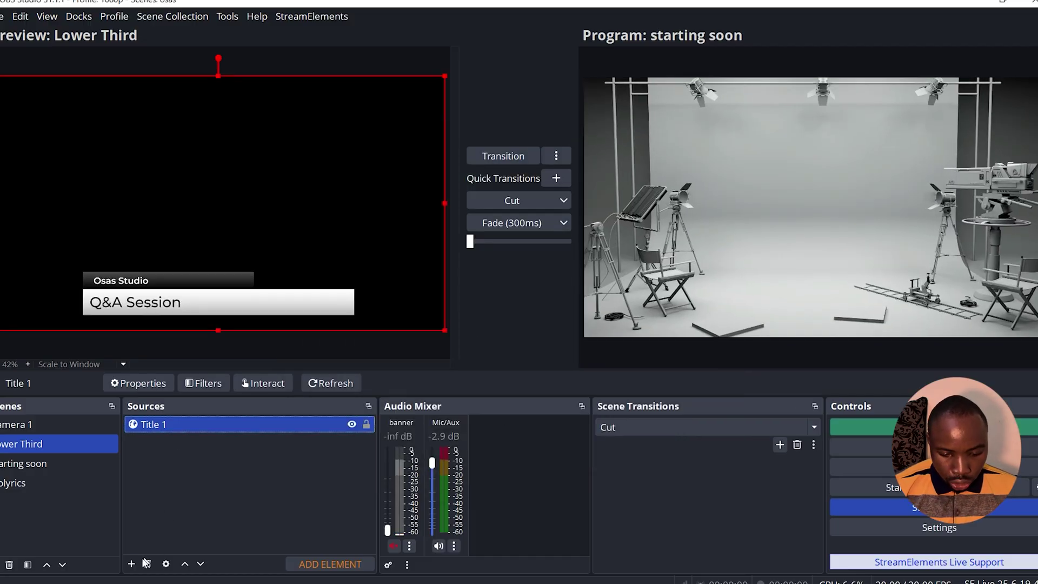
- Add the existing video capture source "cam 1" to the scene, place it beneath Title 1 and lock it
click(132, 565)
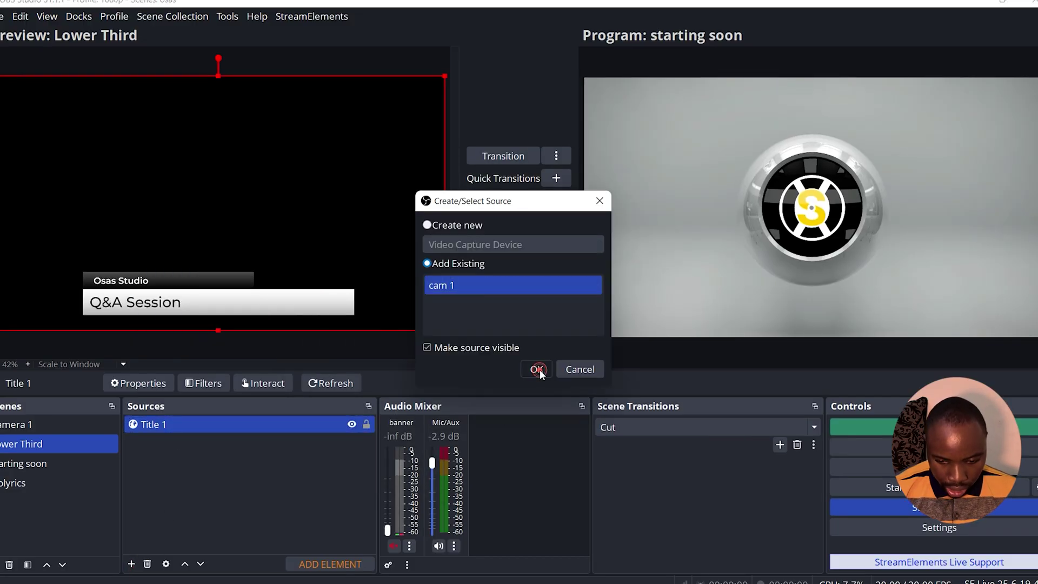
click(533, 366)
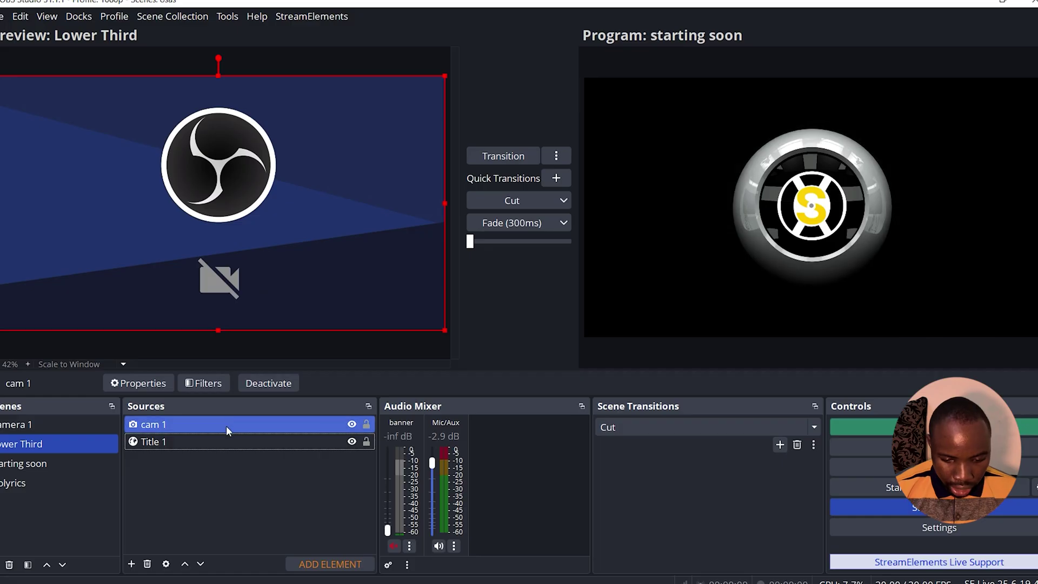
drag(226, 426, 226, 459)
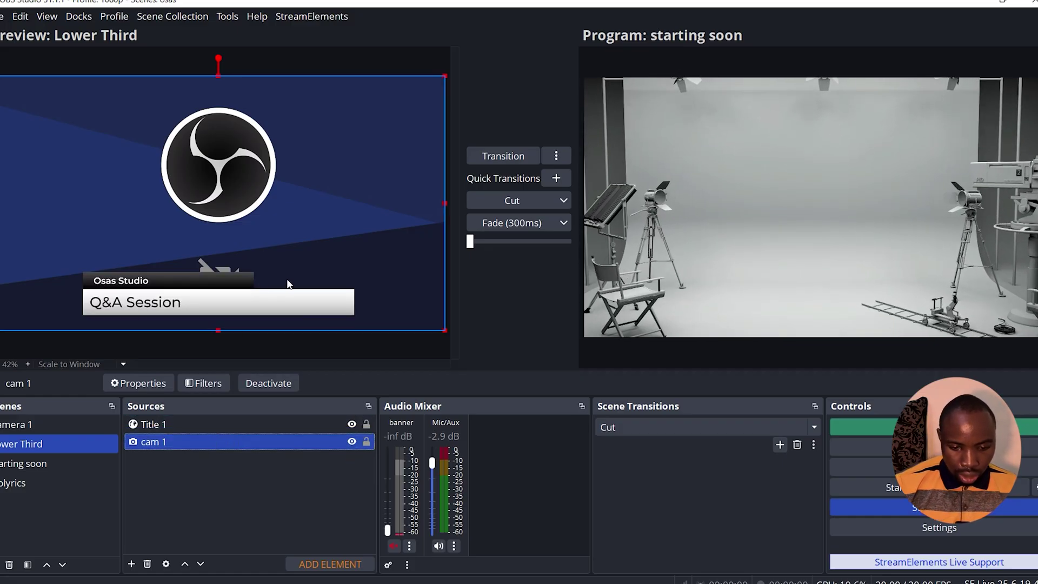
click(269, 293)
click(367, 441)
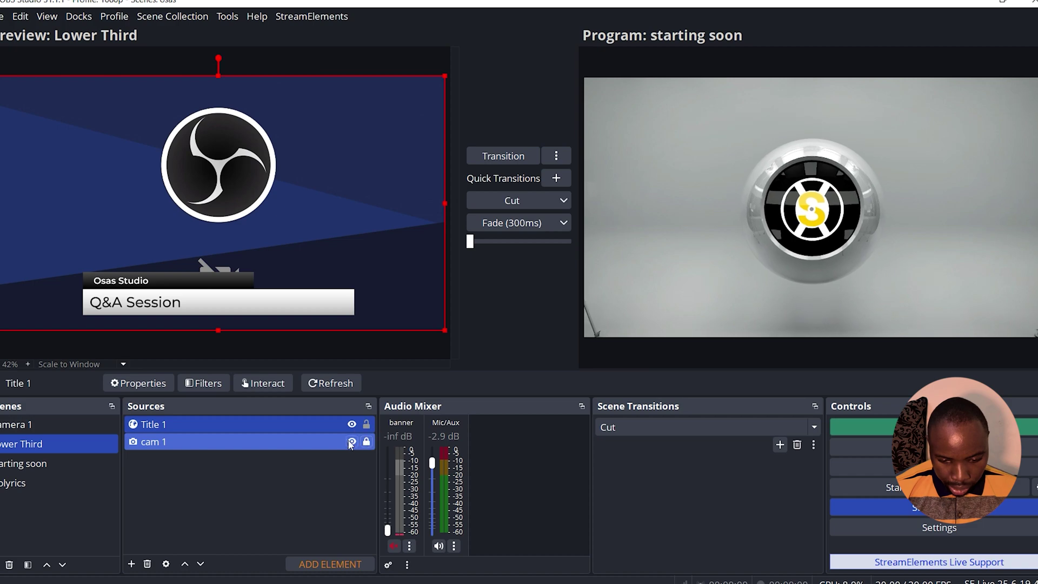
- Scale the Title 1 overlay down from its upper-right corner and cut the Lower Third scene to the program output
drag(445, 77, 411, 156)
click(512, 200)
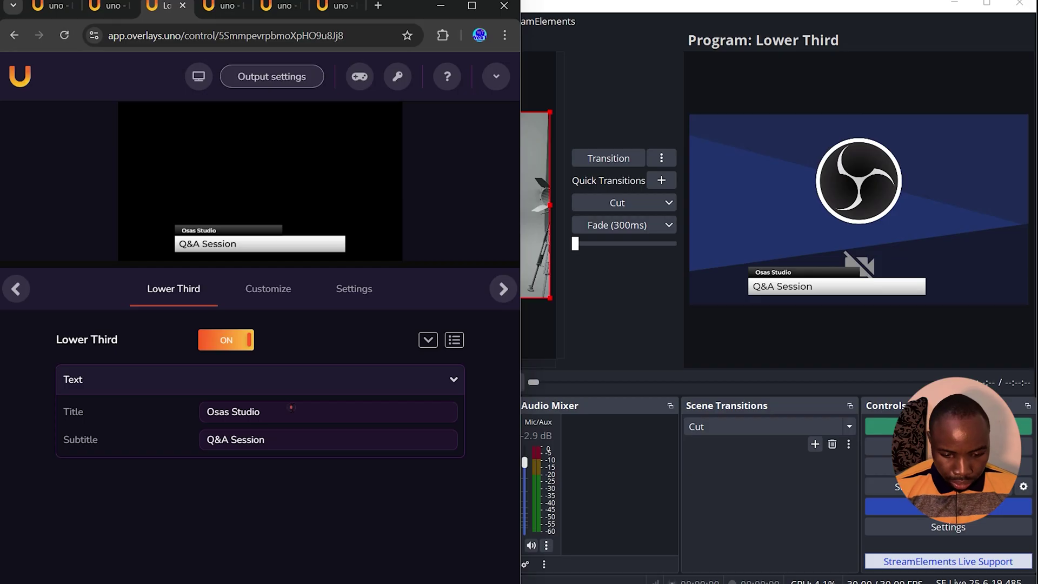
- In the overlay's control page, change the lower third's title to "OBS Studio Settings" and its subtitle to "OSAS STUDIO"
drag(291, 408, 219, 411)
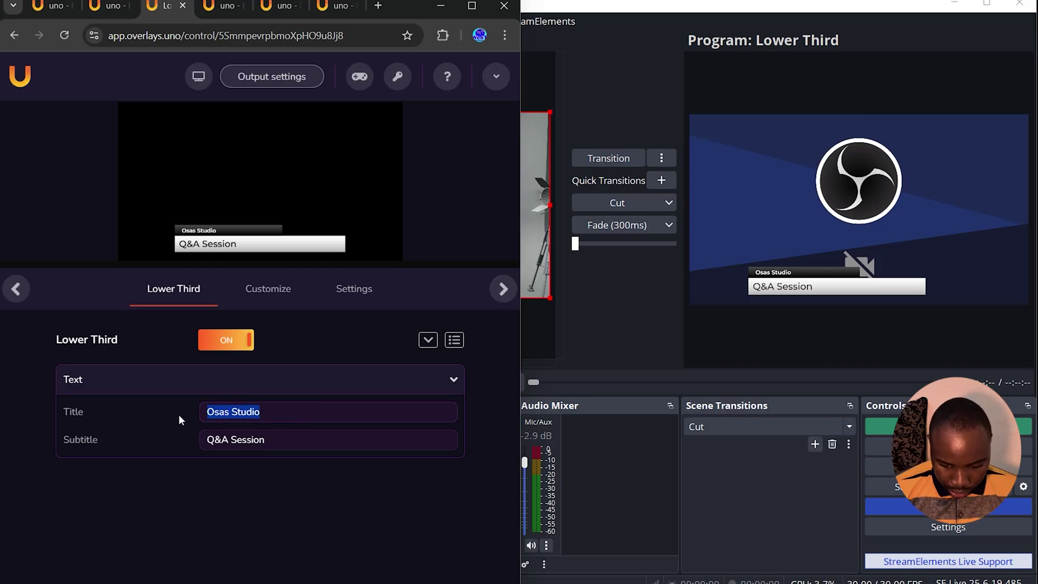
text(OBS S)
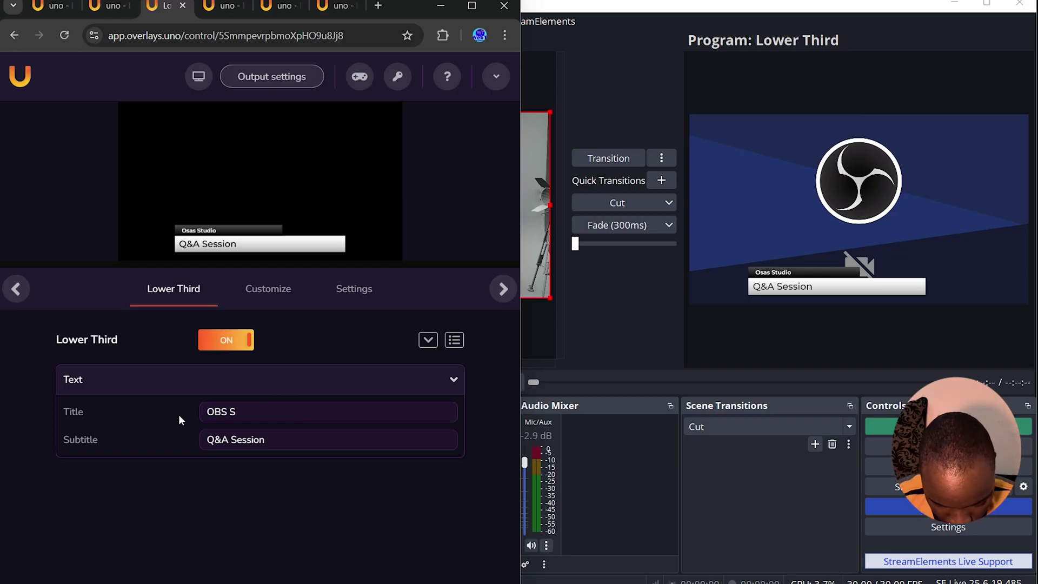
text(tudio Settings)
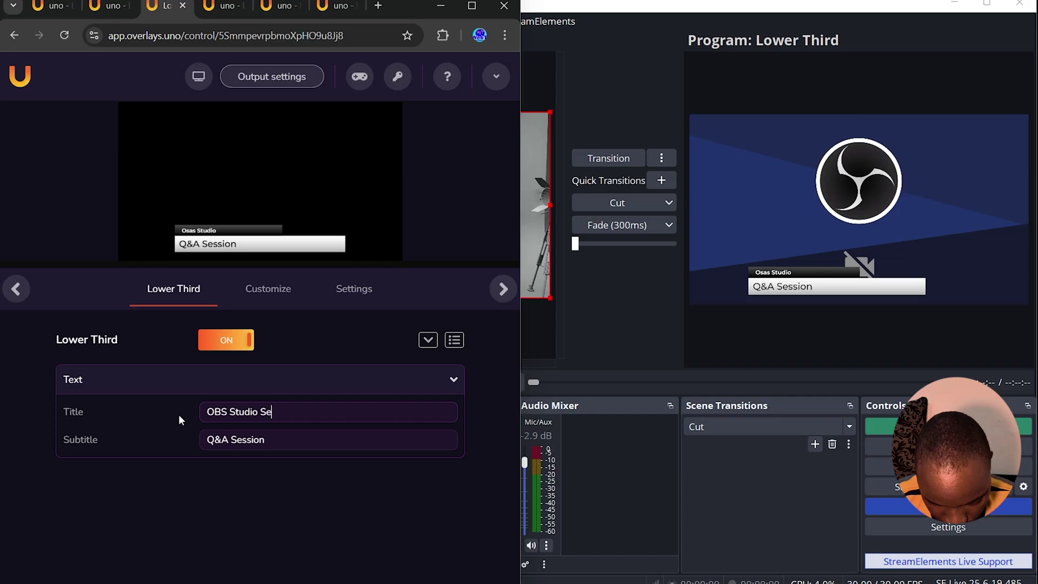
click(266, 435)
triple_click(306, 445)
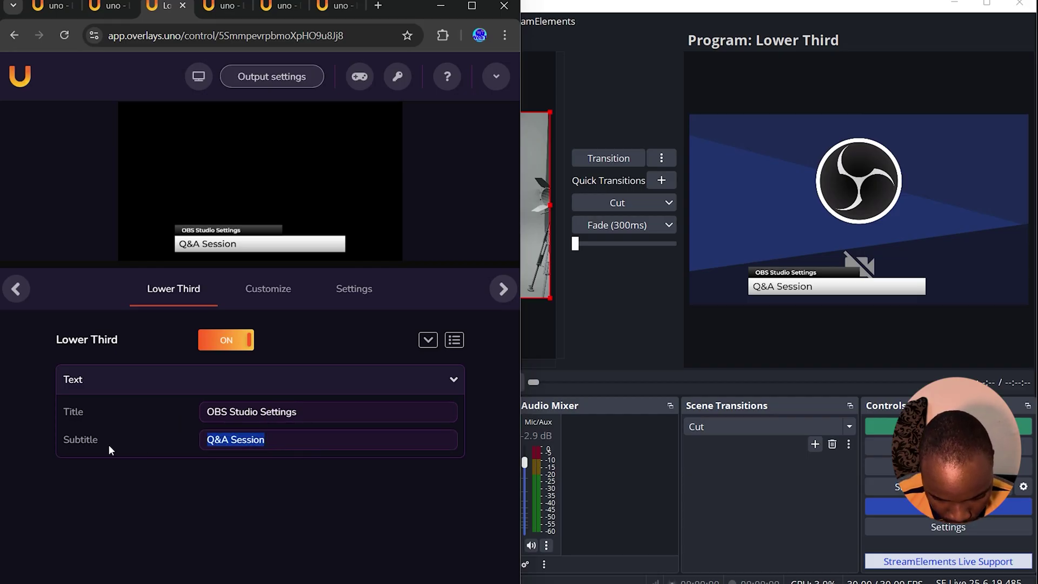
text(OSAS S)
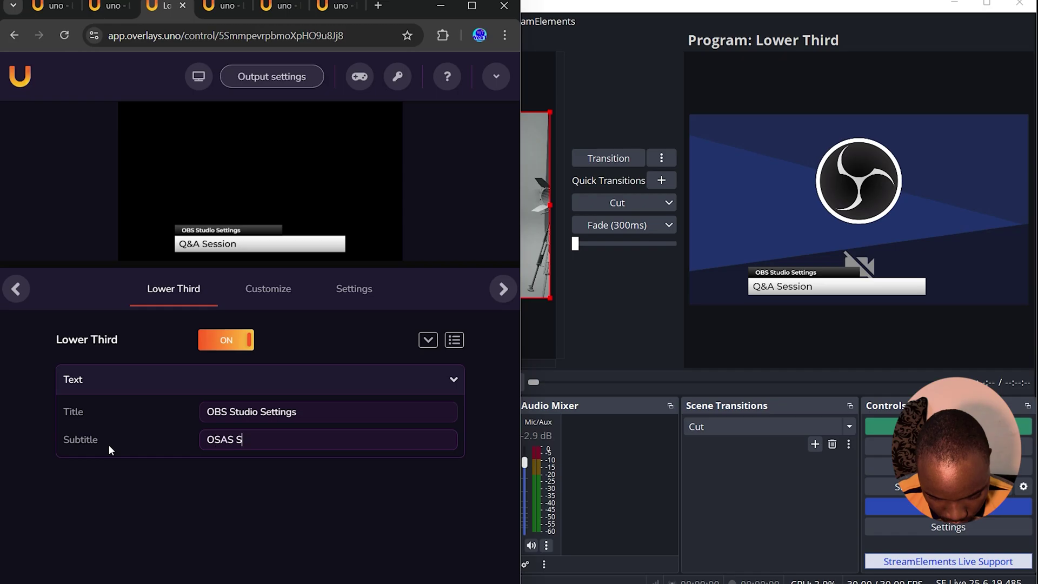
text(TUDIO)
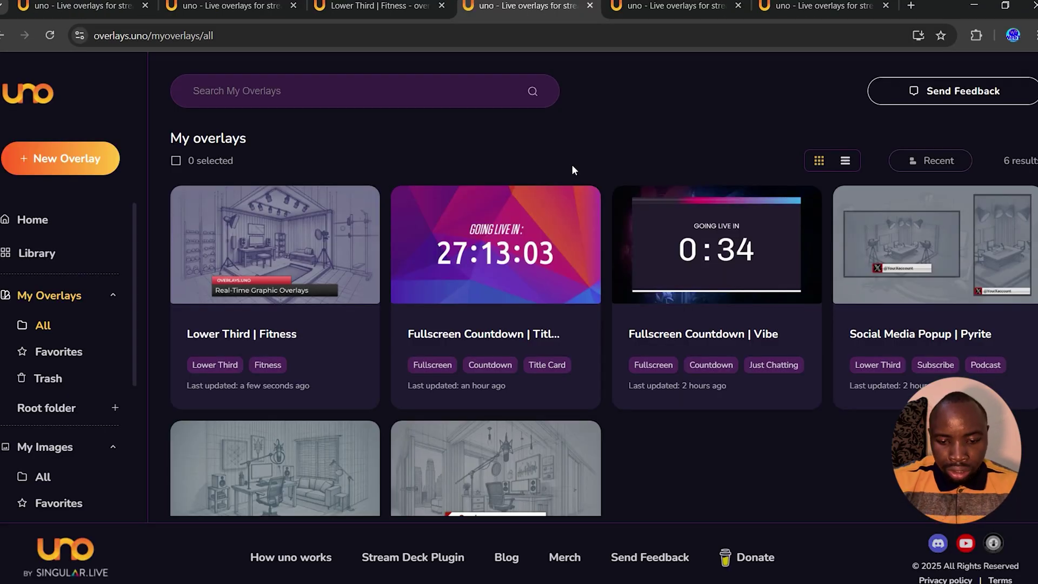
- Open the Fullscreen Countdown | Title Card overlay from the My Overlays collection
mouse_move(508, 242)
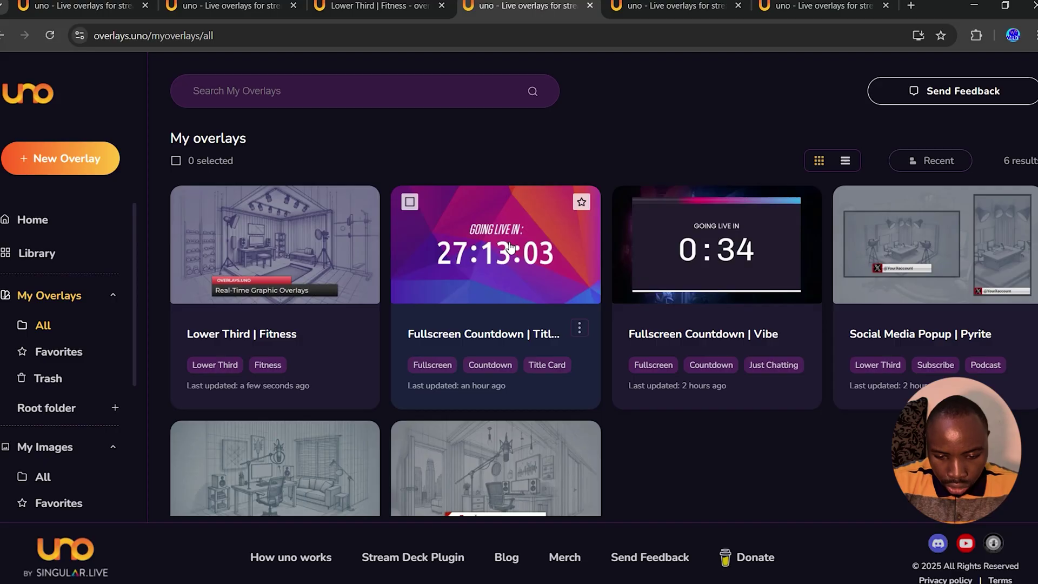
click(579, 329)
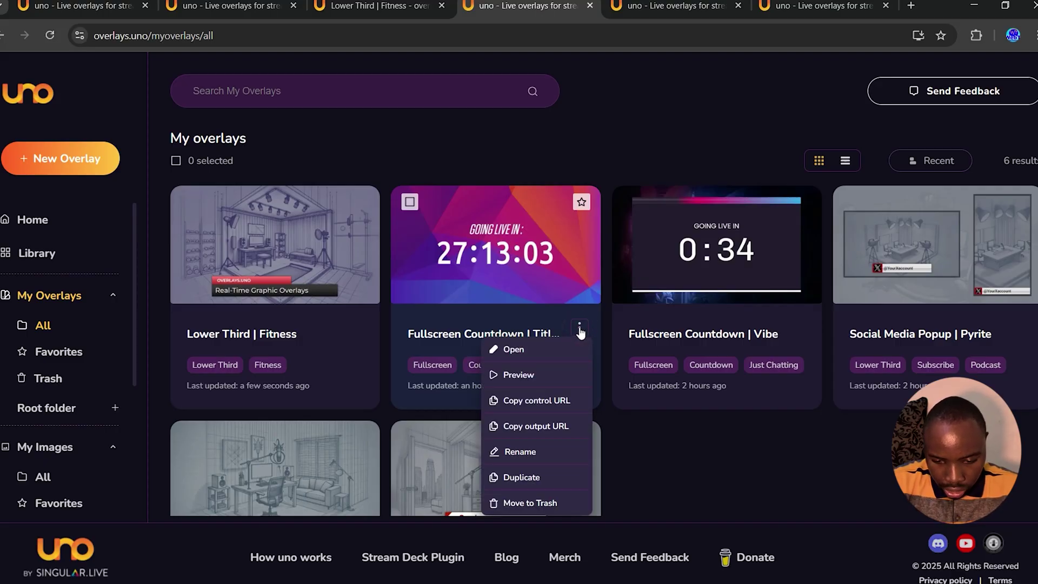
click(513, 350)
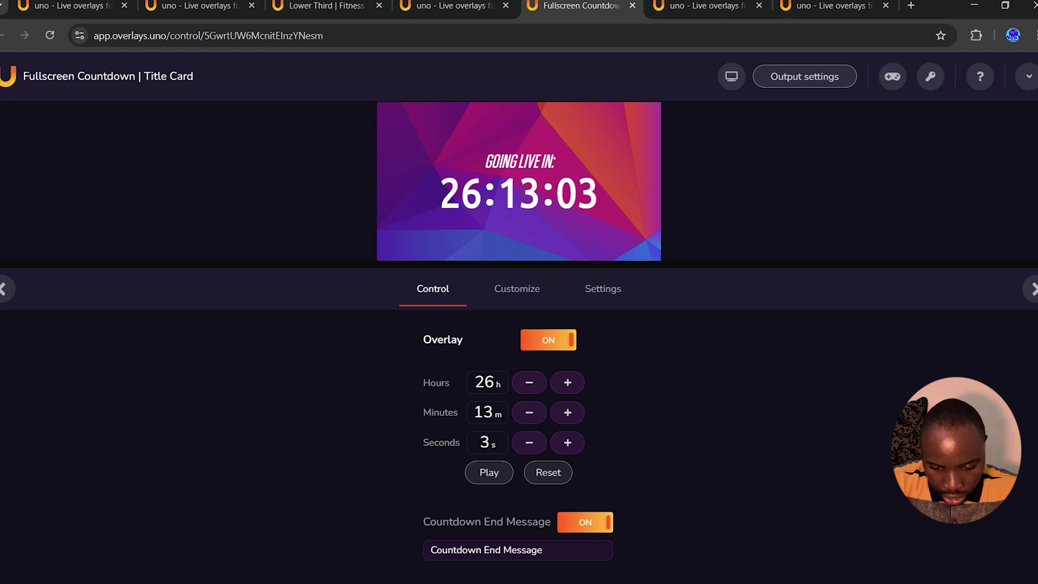
- Set the countdown to 1 hour, 0 minutes, 0 seconds and its end message to "WELCOME"
click(487, 382)
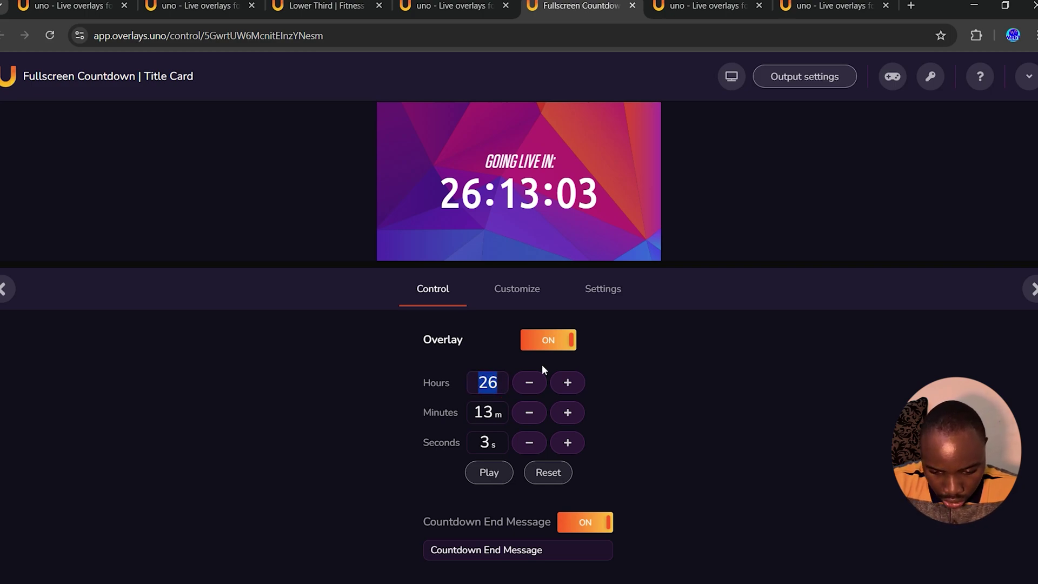
text(1)
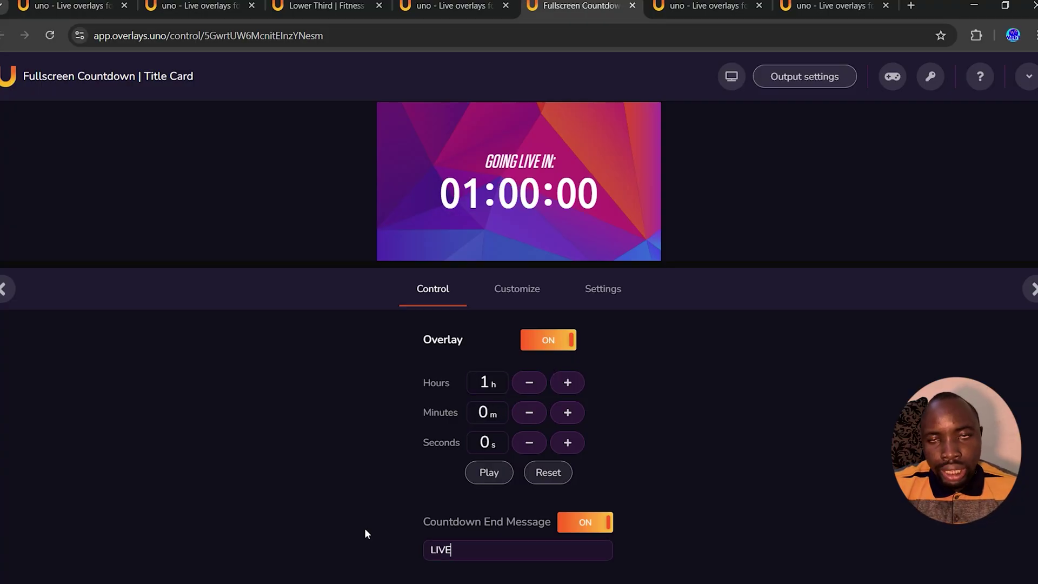
key(BackSpace)
key(BackSpace)
key(BackSpace)
key(BackSpace)
text(WELCOME)
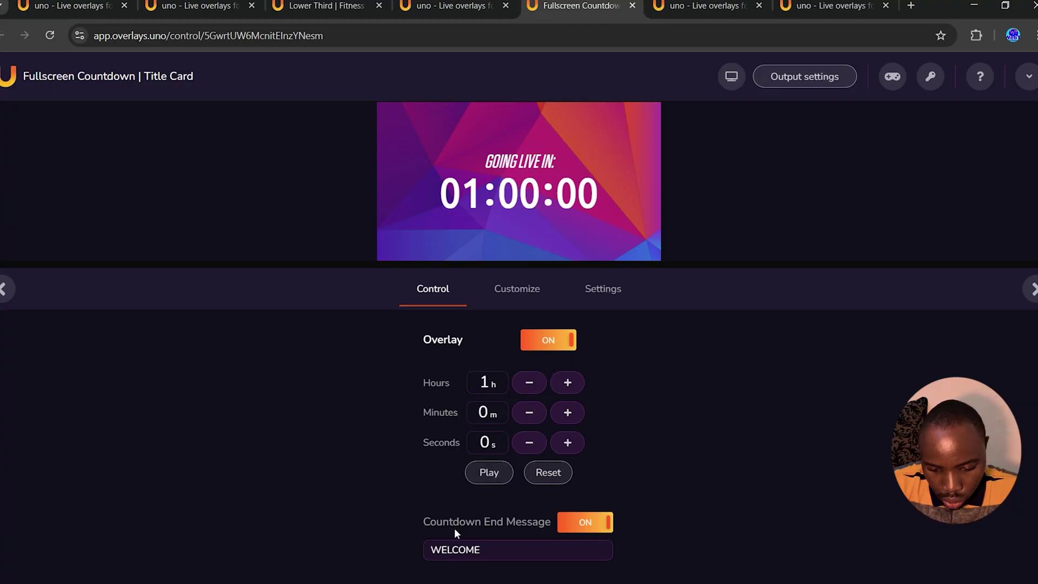
- Open the image selection for the countdown's background and follow its link to the My Images upload page
click(516, 288)
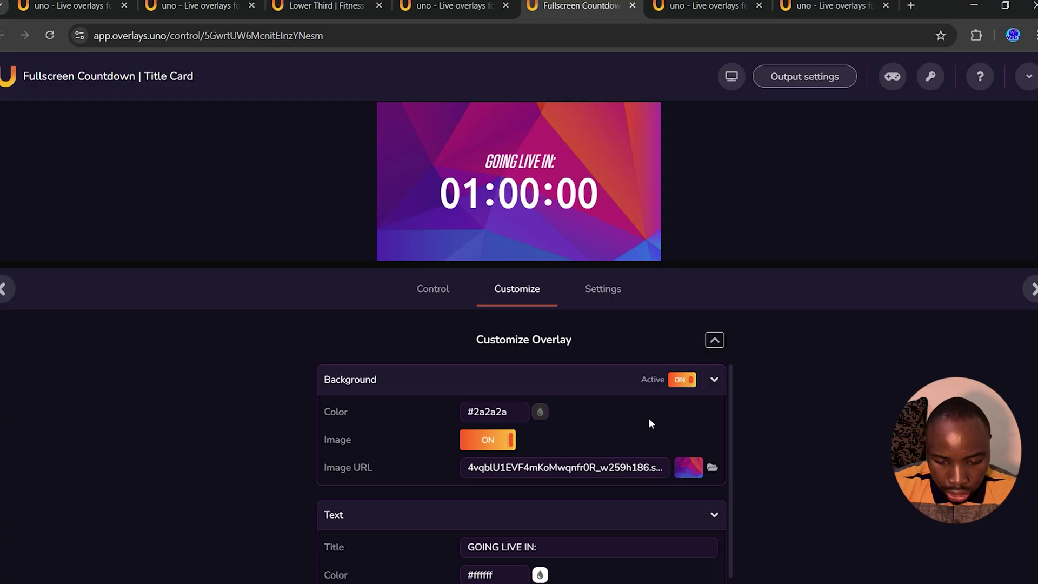
click(700, 469)
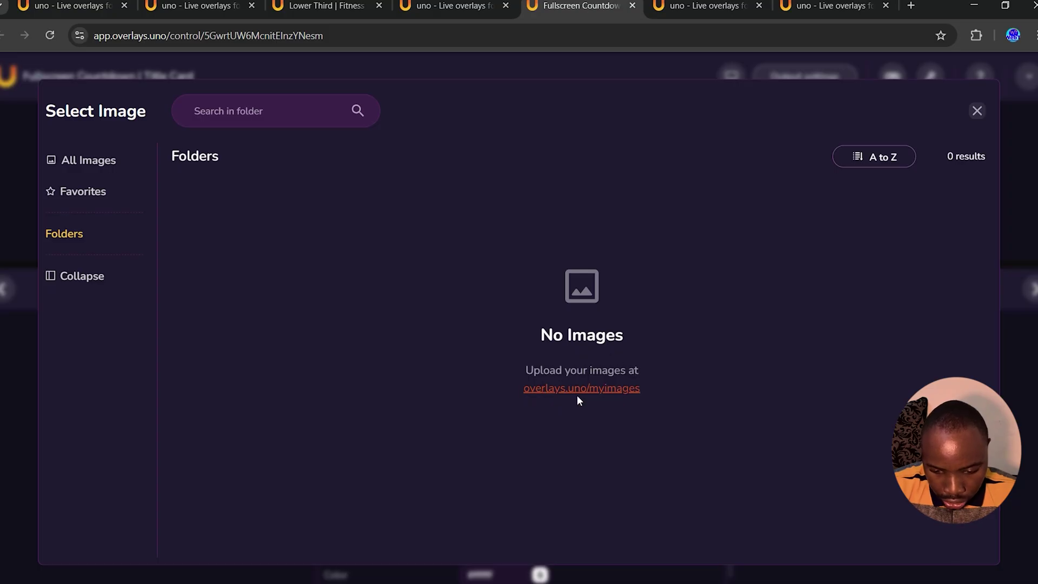
click(596, 389)
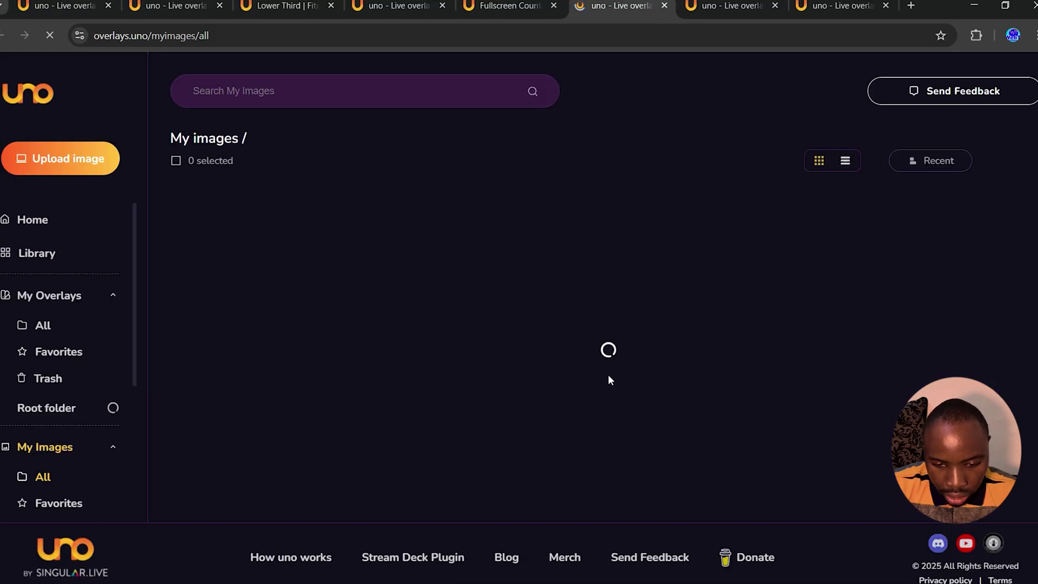
- Return to the Fullscreen Countdown | Title Card control page and copy its output URL with the Landscape (16:9) variant and transparent background
key(ctrl+shift+Tab)
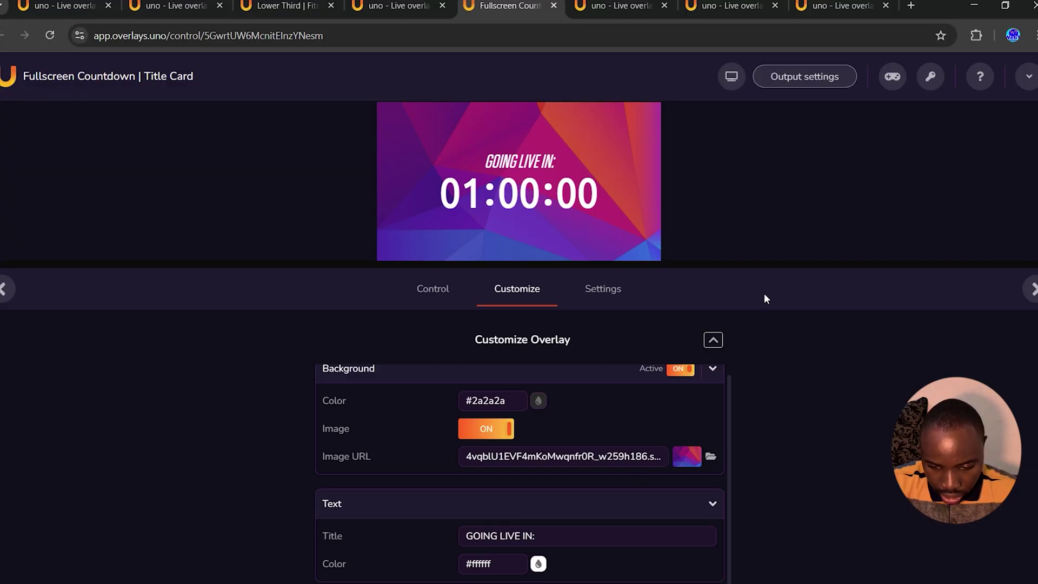
click(832, 81)
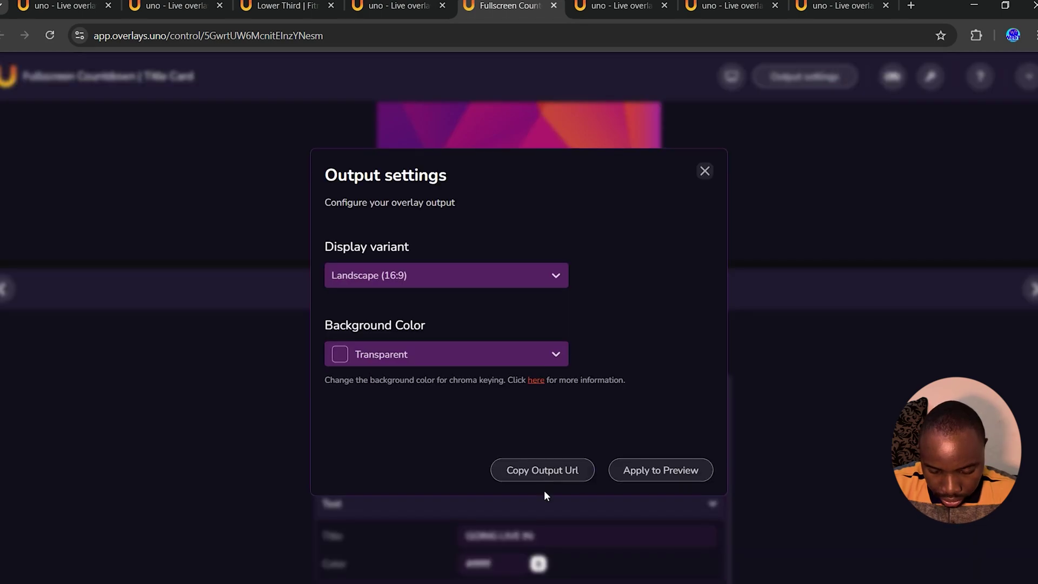
click(565, 468)
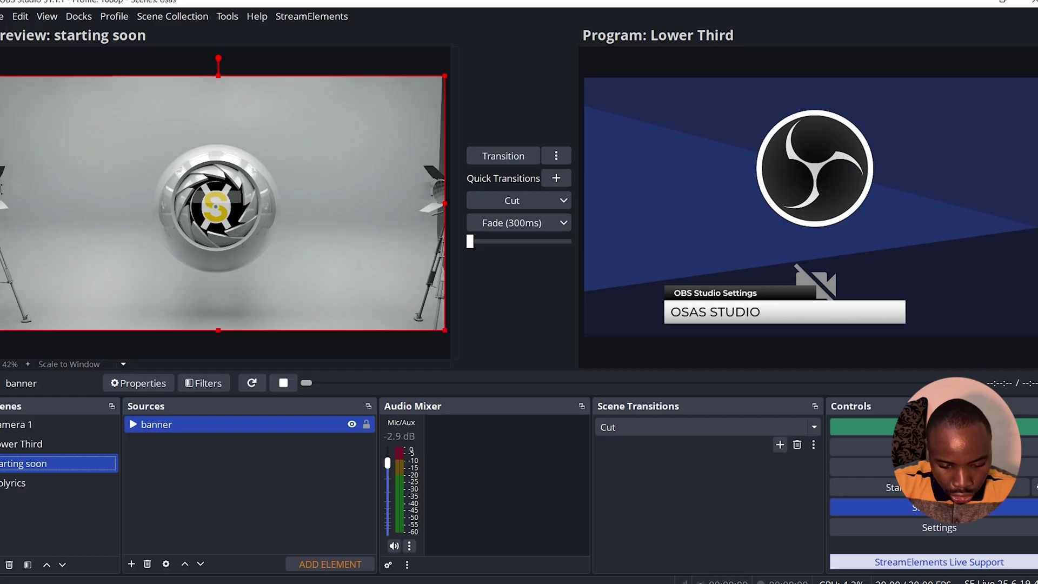
- Switch to OBS Studio, create a scene named COUNTDOWN, and add a Browser source named COUNT to it
click(4, 564)
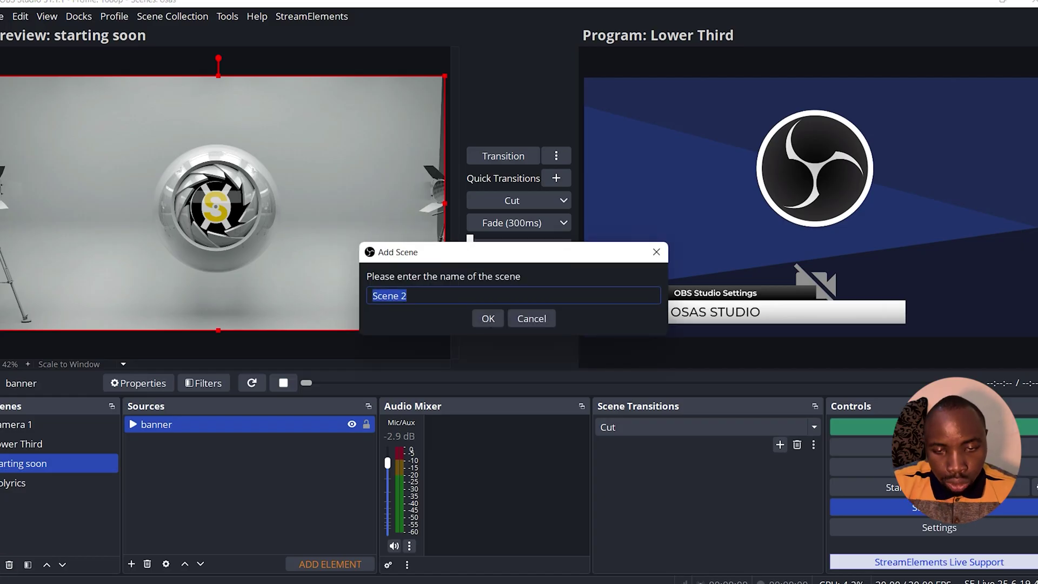
text(COUNTDOWN)
key(Return)
click(131, 564)
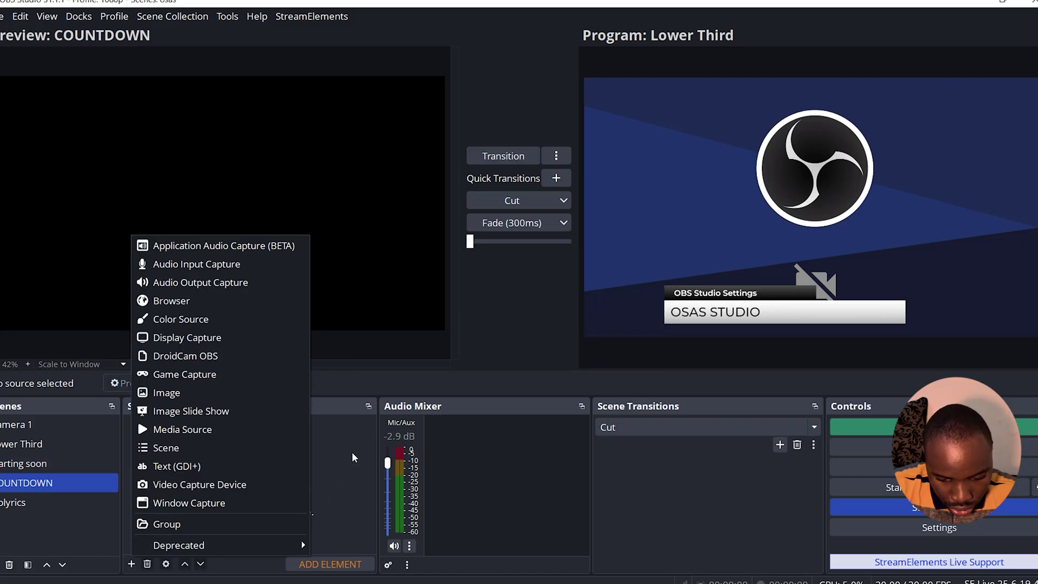
key(Escape)
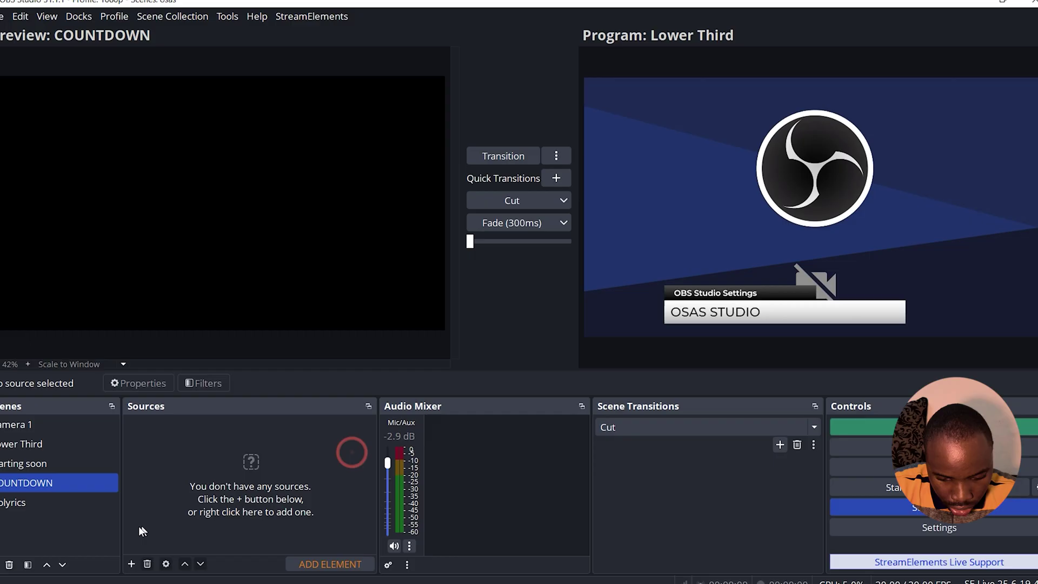
click(132, 564)
click(194, 304)
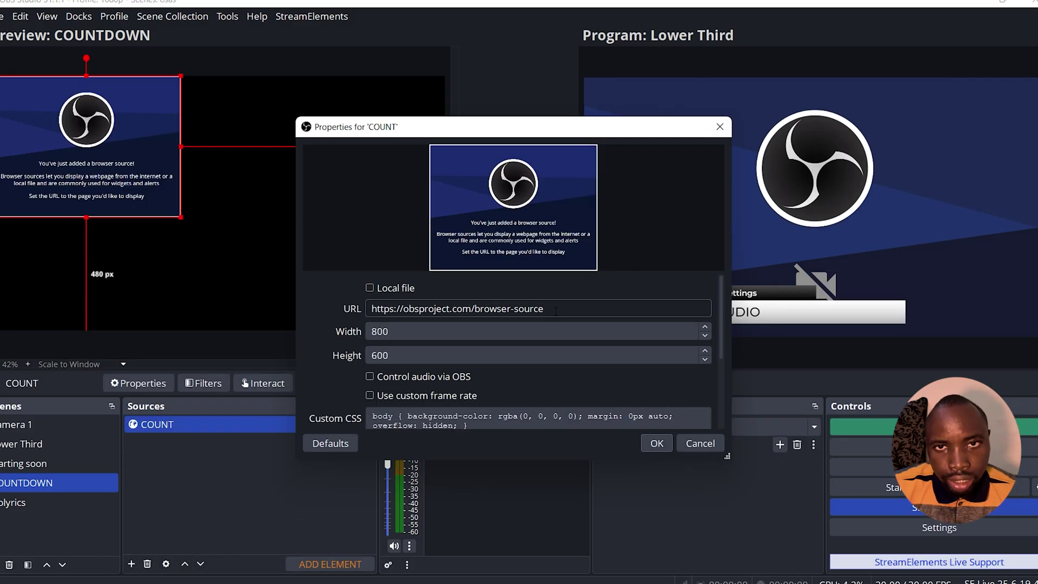
- Configure the COUNT browser source with the copied overlay URL, width 1920, height 1080 and an empty custom CSS
triple_click(556, 311)
key(ctrl+v)
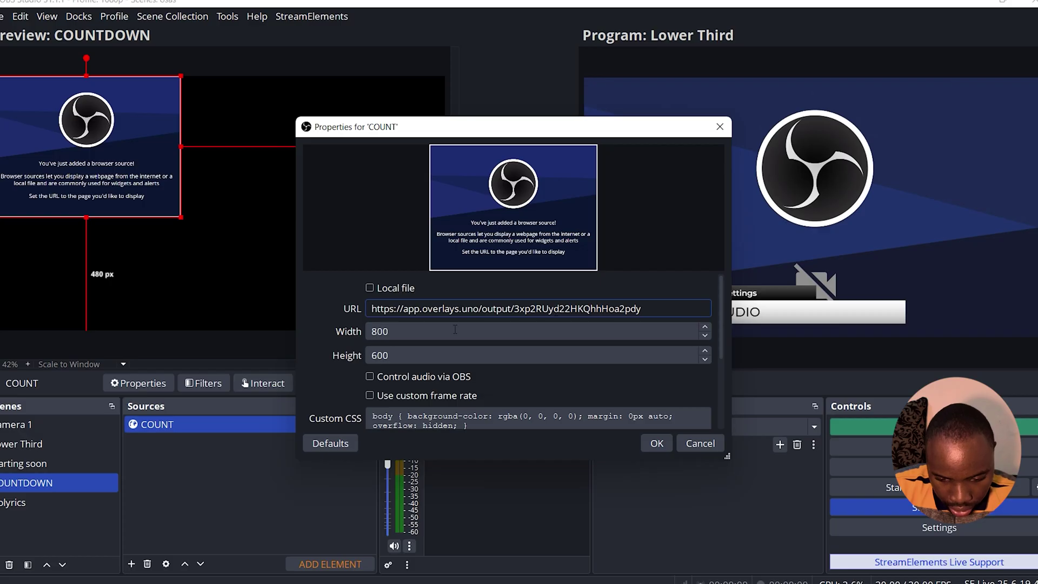
triple_click(429, 326)
text(1920)
key(Tab)
text(1080)
click(460, 418)
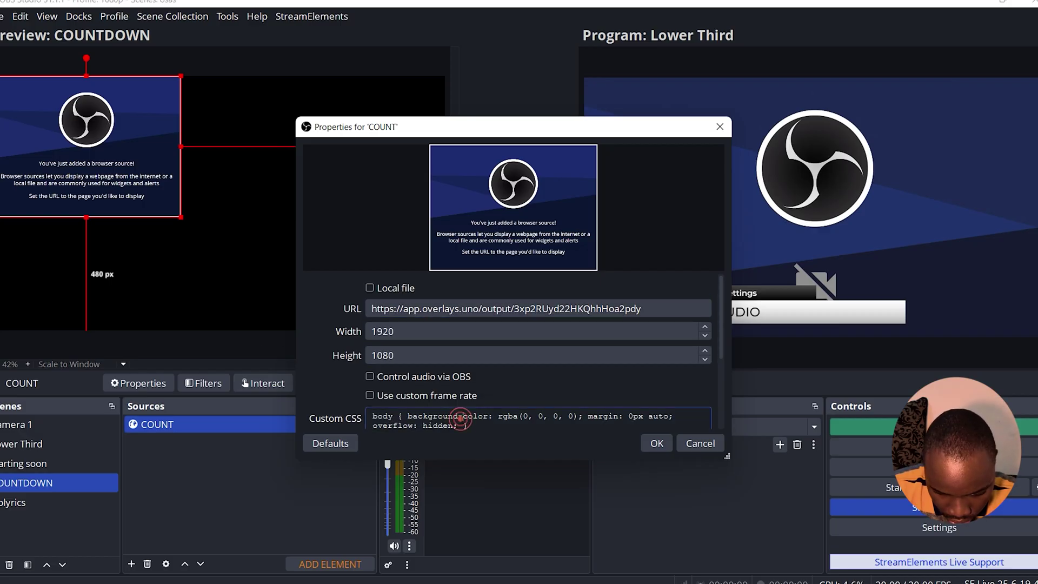
key(ctrl+a)
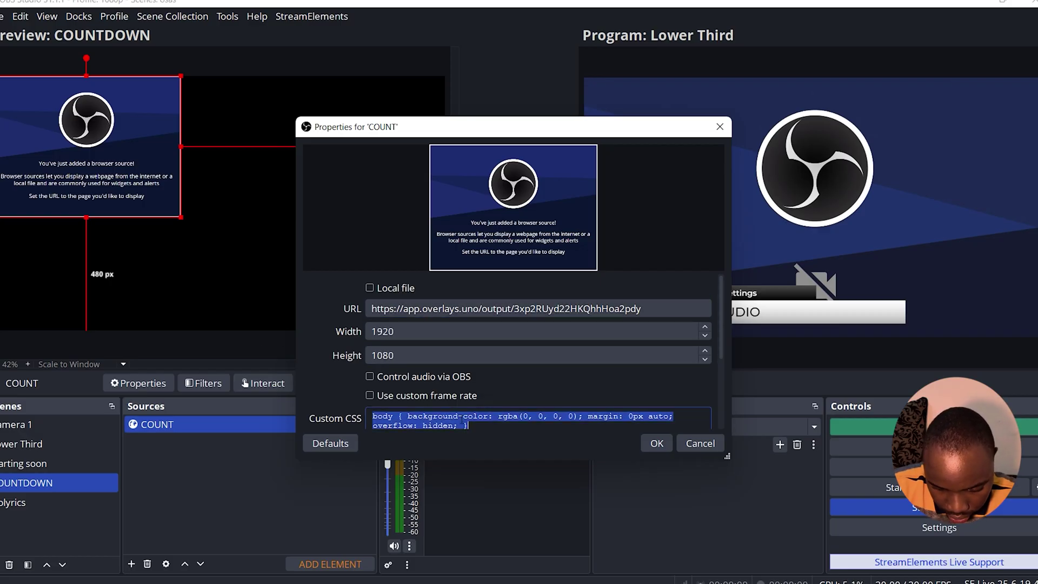
key(BackSpace)
click(657, 442)
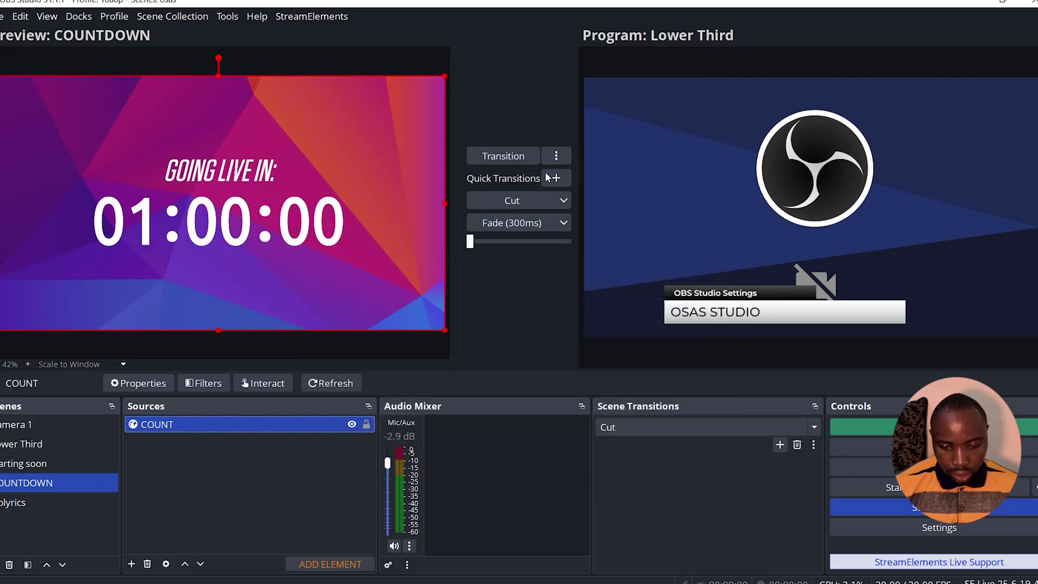
- Fade the COUNTDOWN scene into the program output and arrange OBS Studio beside the browser's countdown controls
click(519, 221)
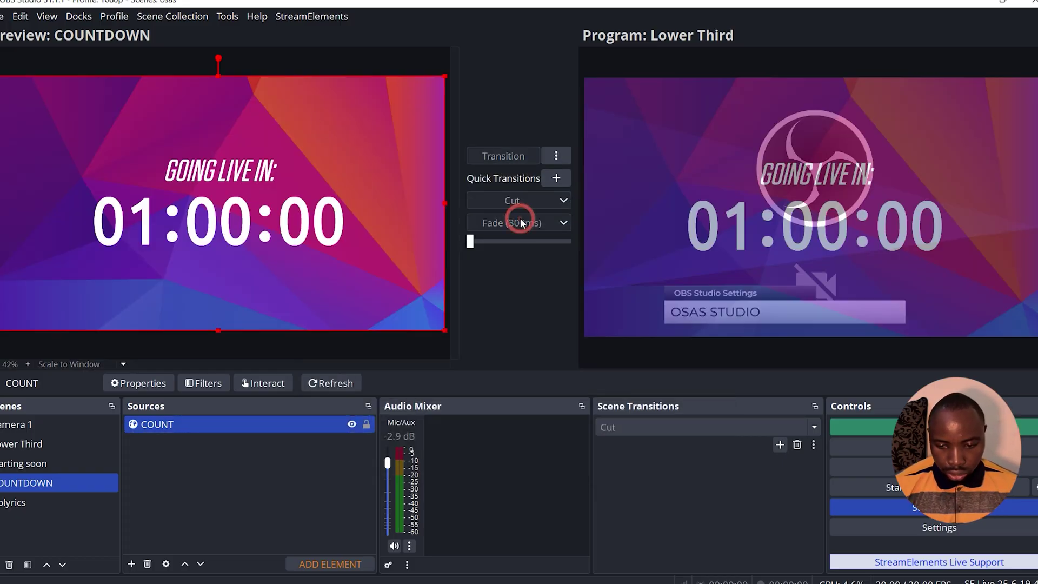
click(1003, 2)
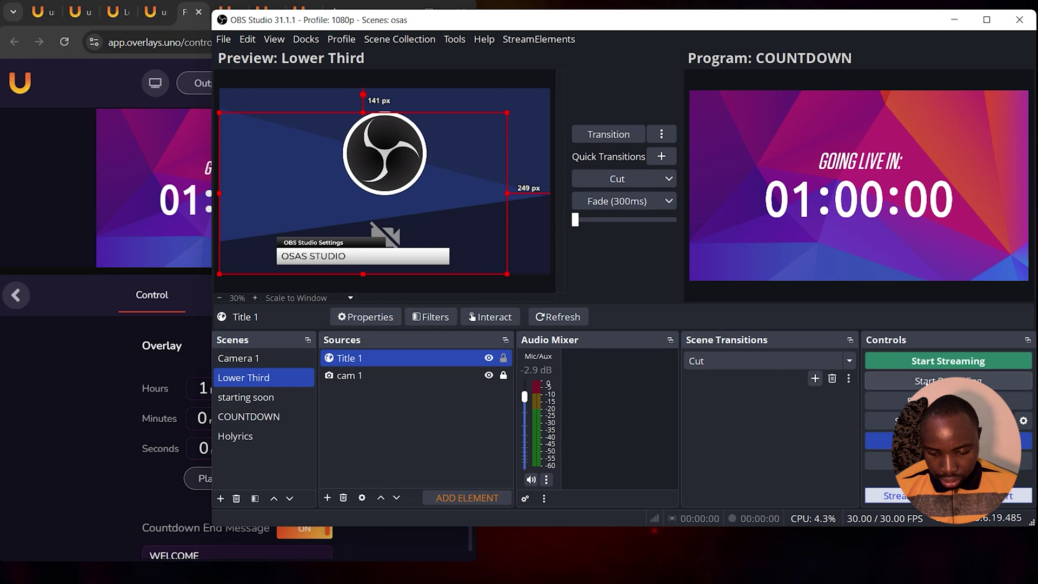
double_click(857, 530)
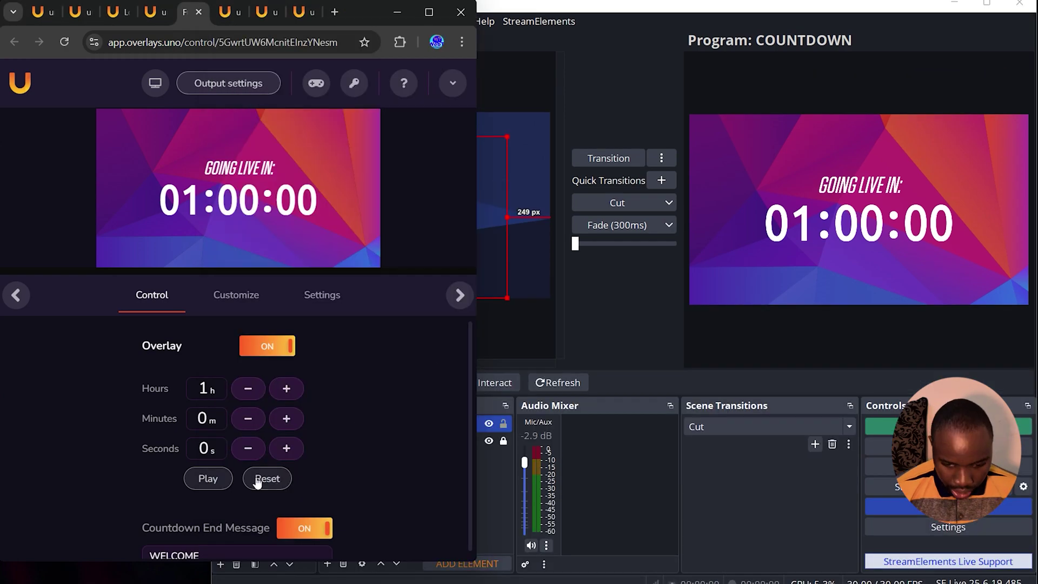
- Test the countdown from the overlay's controls by starting it, resetting it, starting it again and pausing it
click(217, 476)
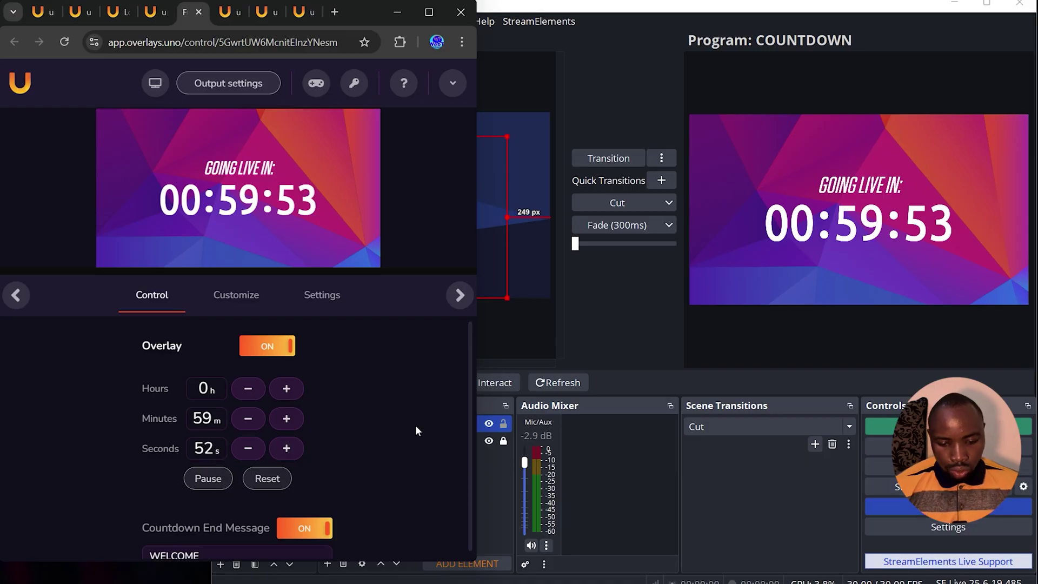
click(280, 480)
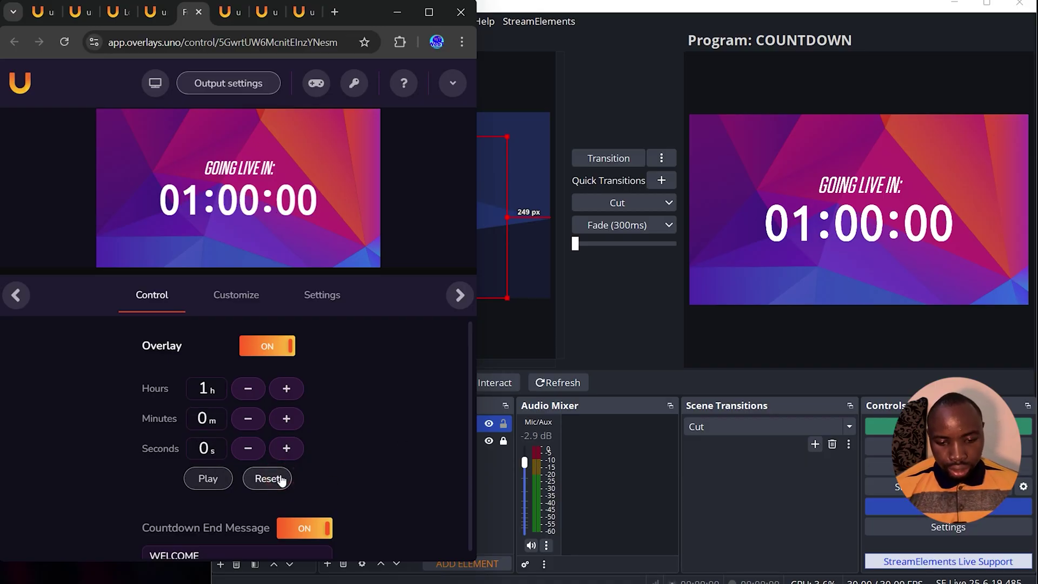
click(197, 480)
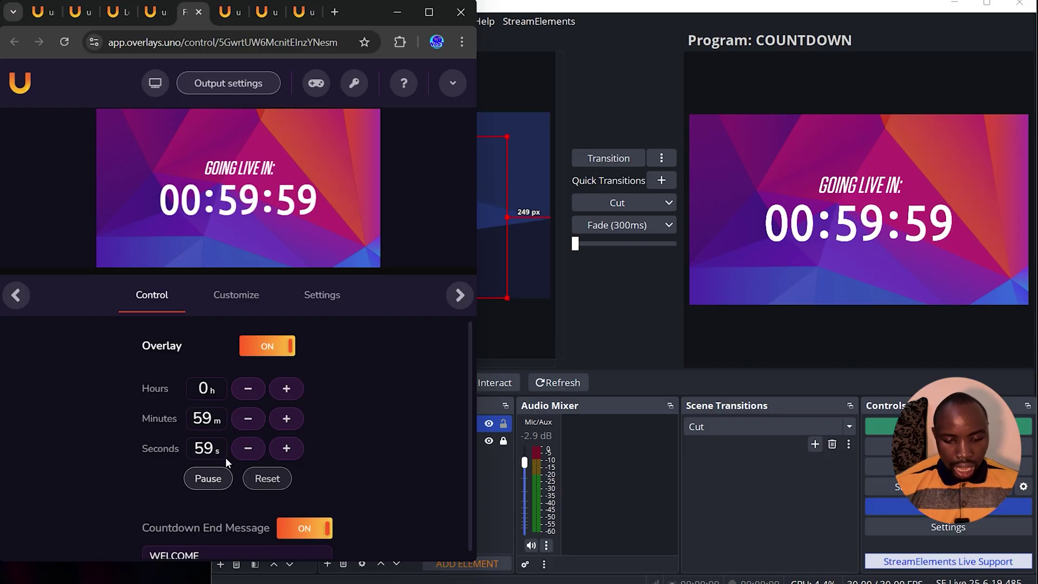
click(210, 480)
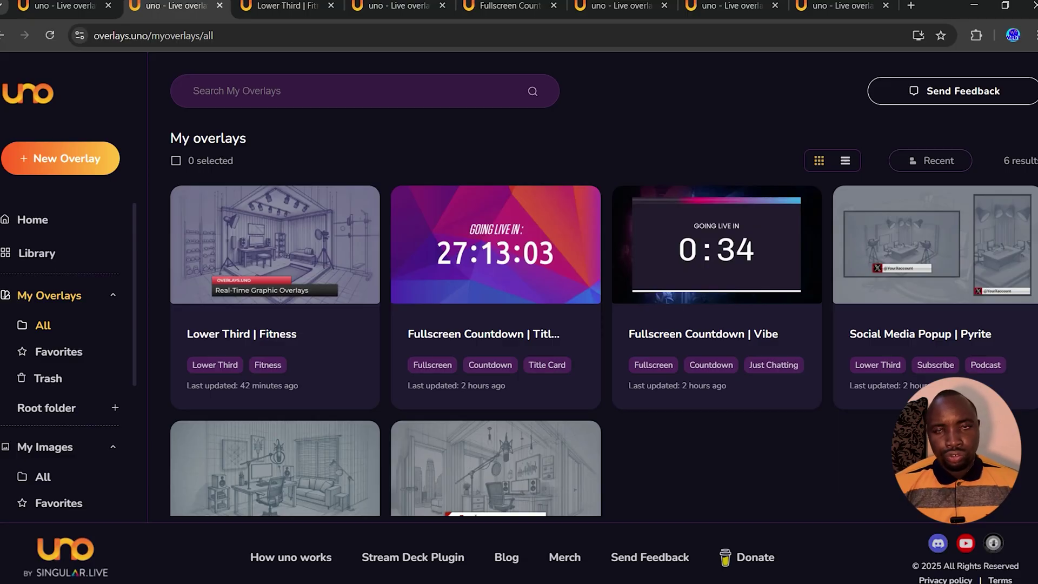
- Open the Social Media Popup | Pyrite overlay from the My Overlays collection
mouse_move(892, 273)
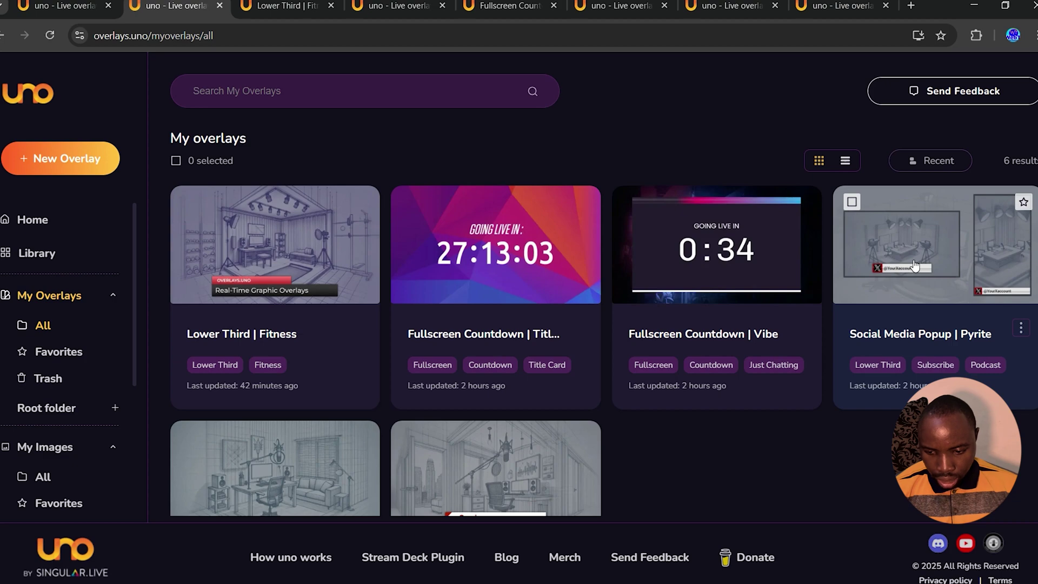
click(1022, 328)
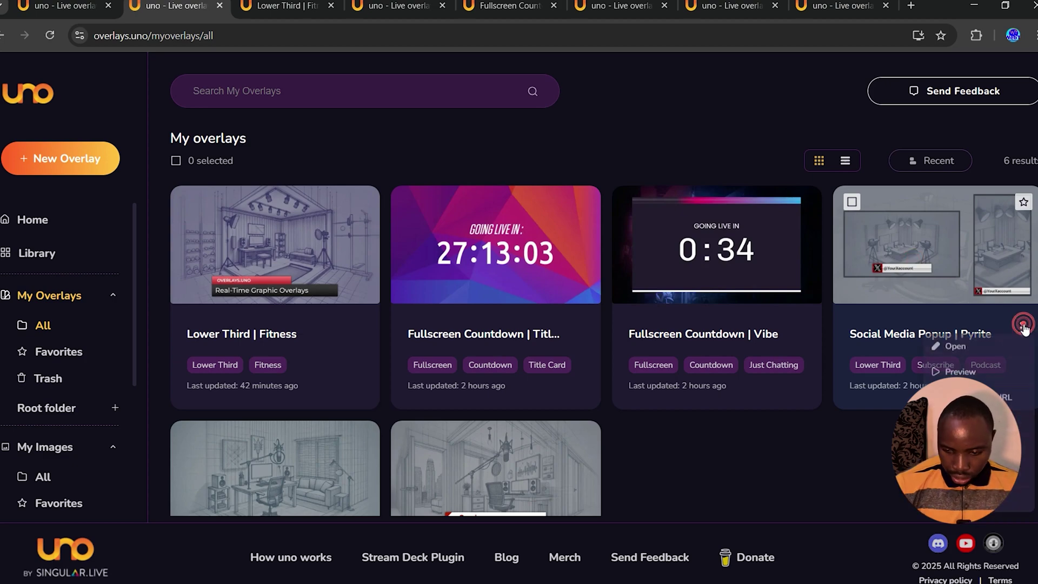
click(979, 357)
click(403, 371)
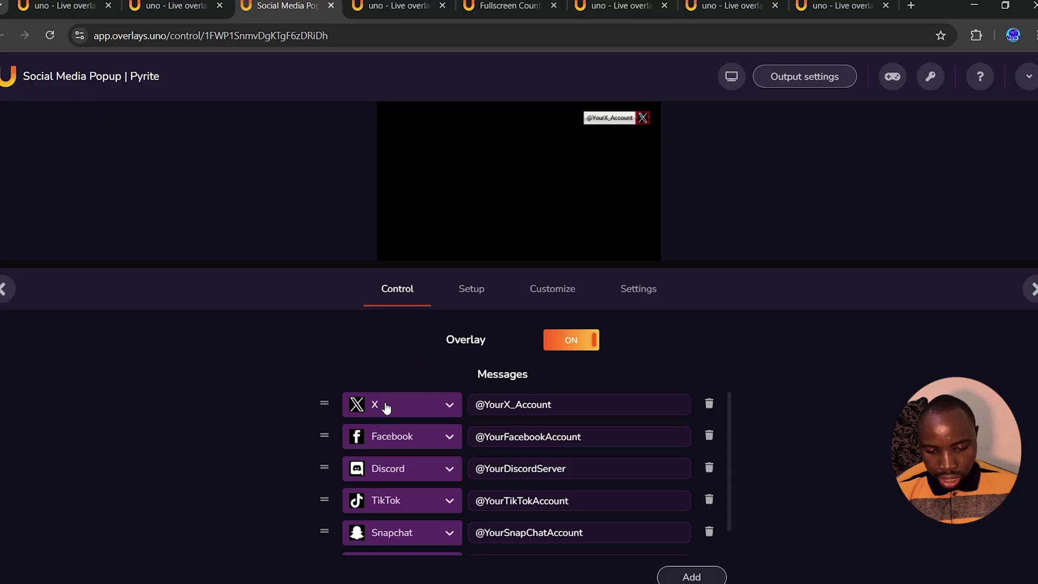
click(398, 407)
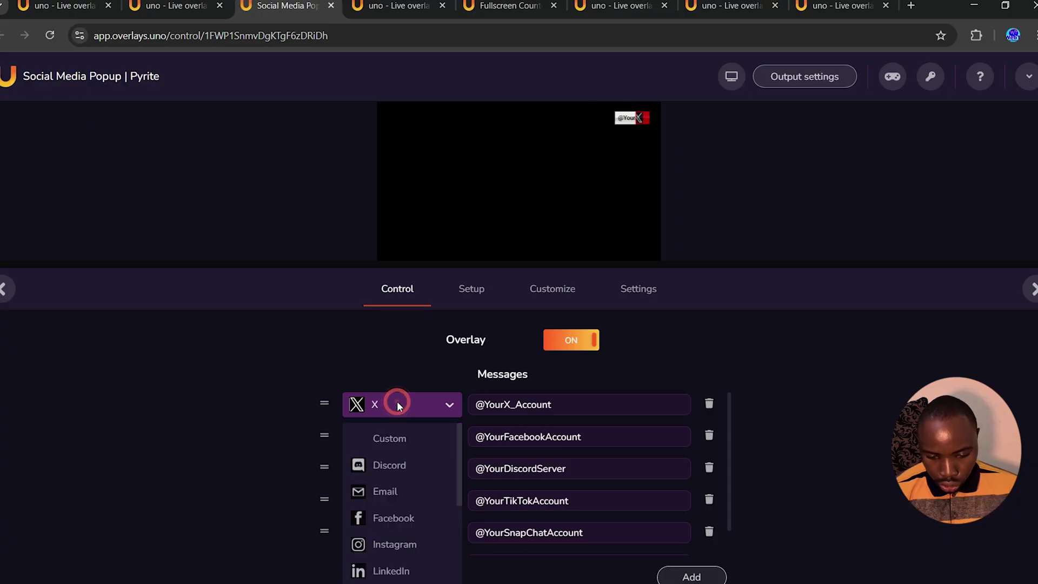
scroll(449, 443, down, 5)
click(449, 443)
click(595, 401)
drag(568, 403, 489, 404)
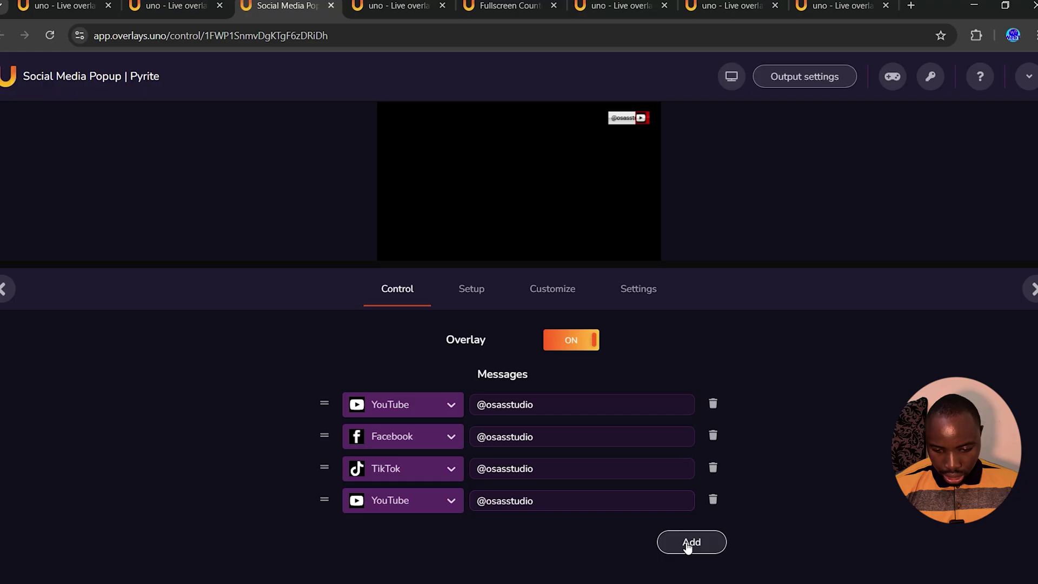
click(686, 541)
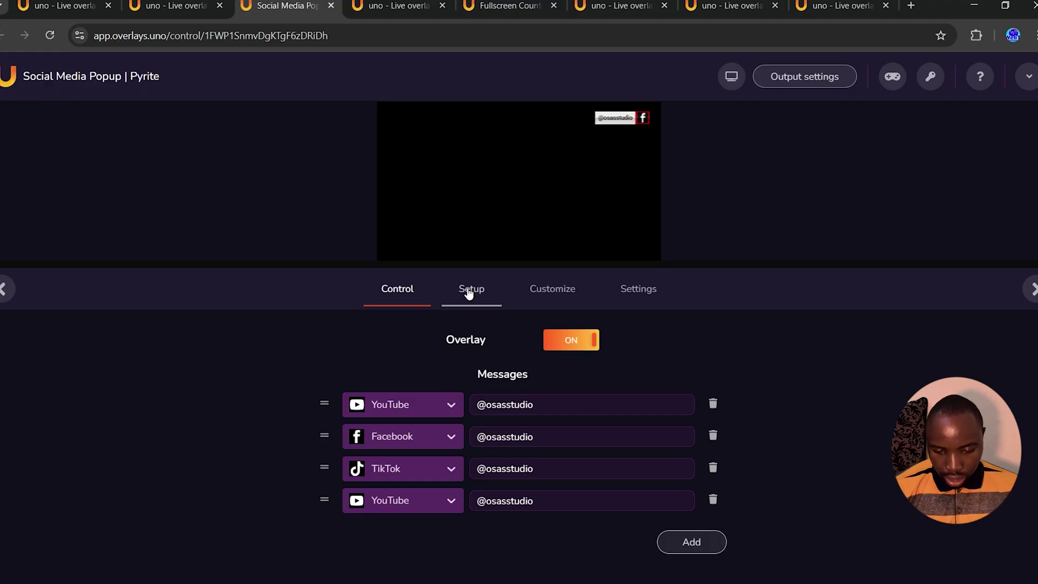
- Try the Sunset color palette on the social media popup and switch back to the Alert palette
click(471, 290)
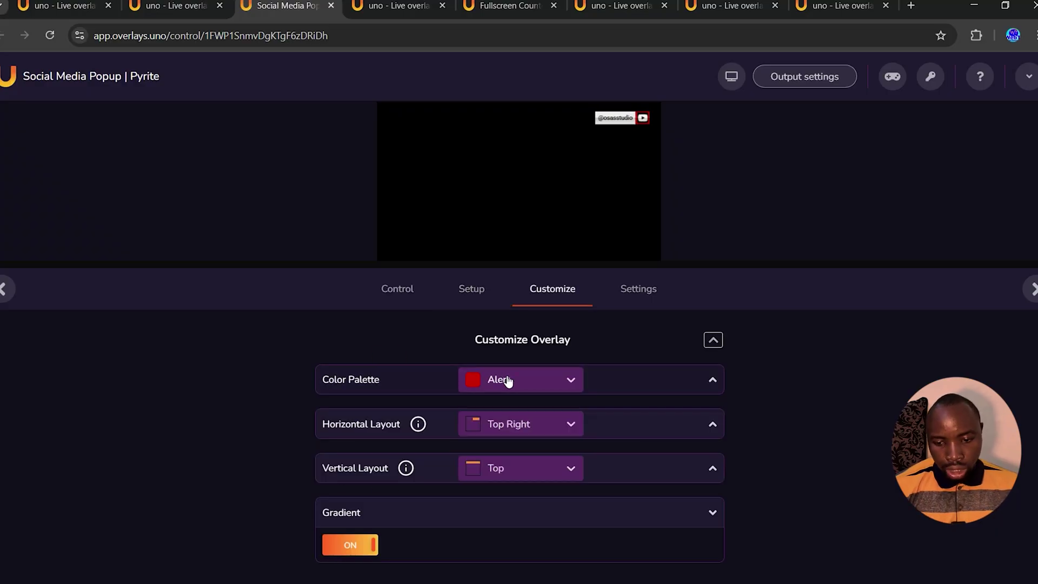
click(507, 381)
click(509, 466)
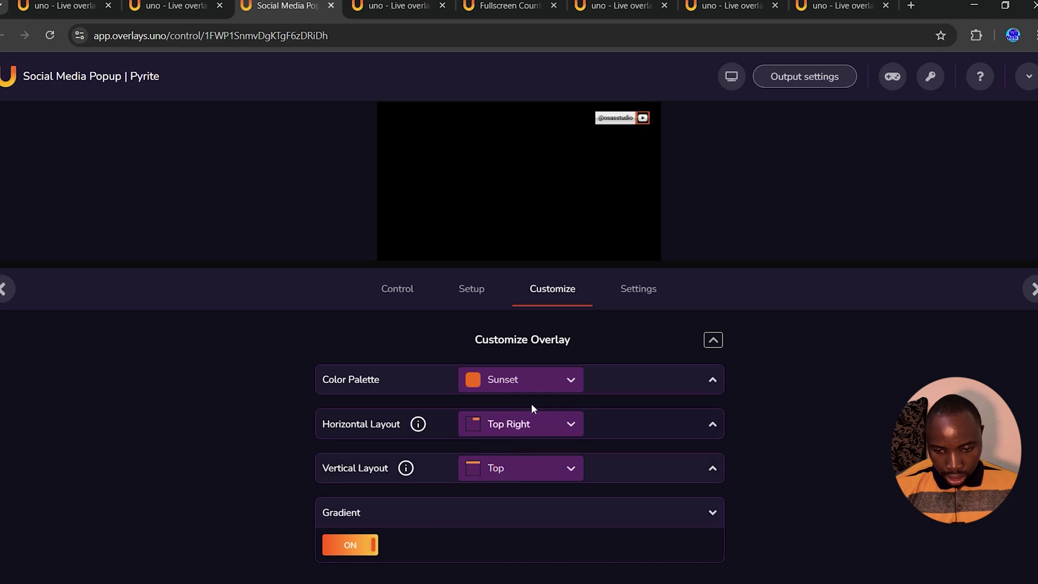
click(492, 381)
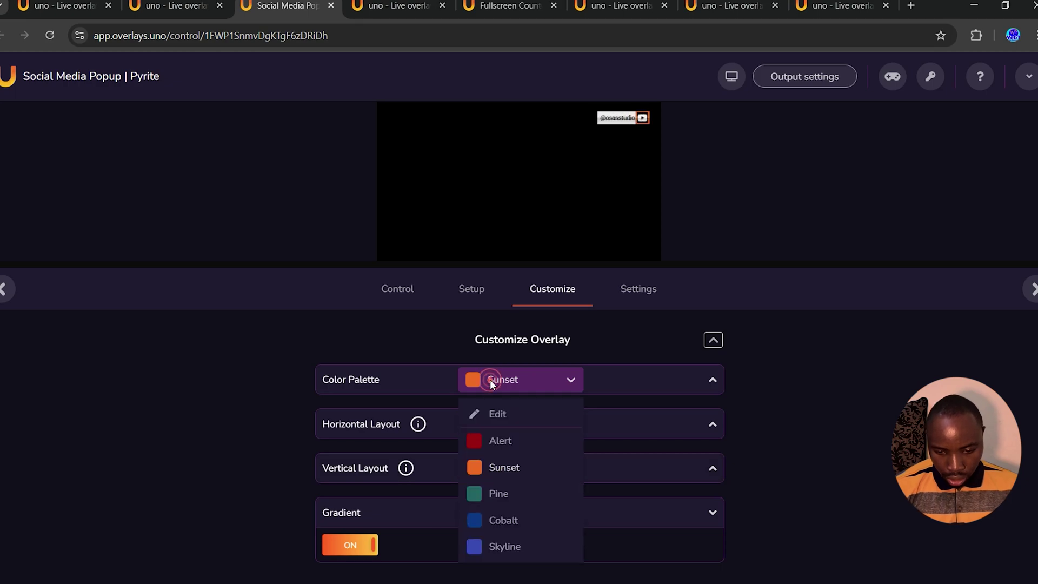
click(502, 440)
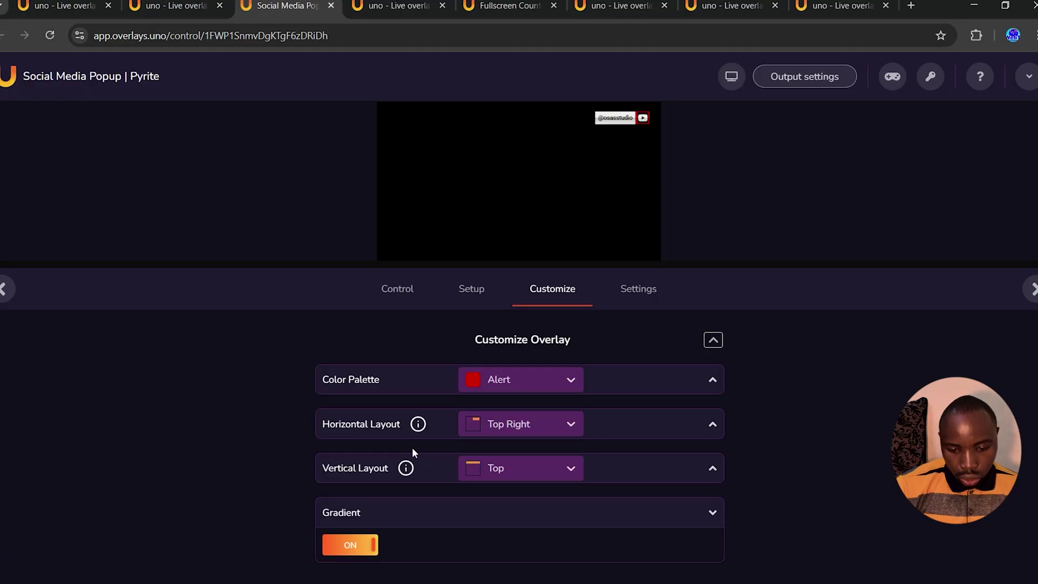
- Set the popup's horizontal layout to Bottom Center and its vertical layout to Bottom
click(531, 432)
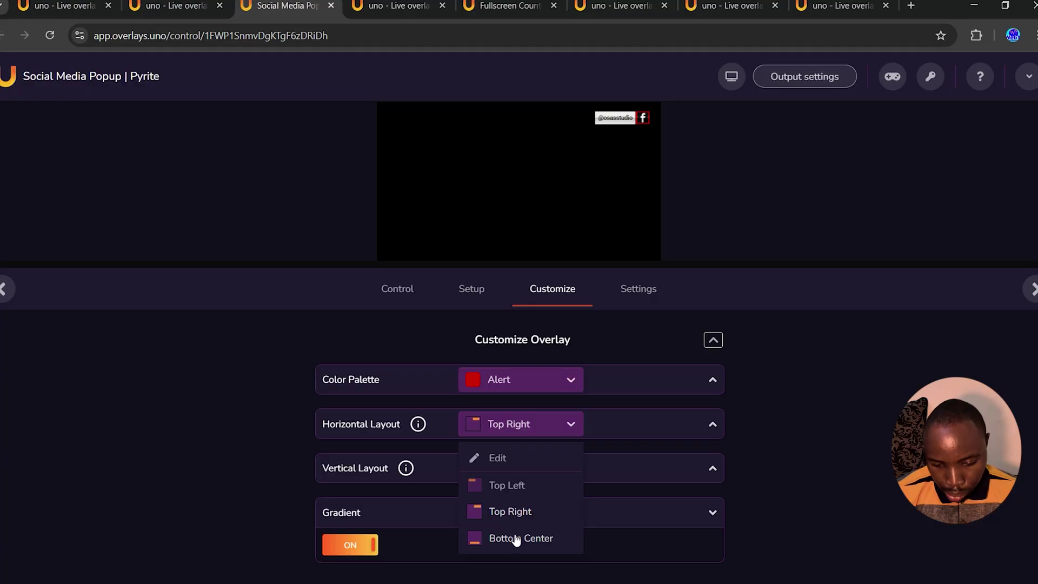
click(538, 539)
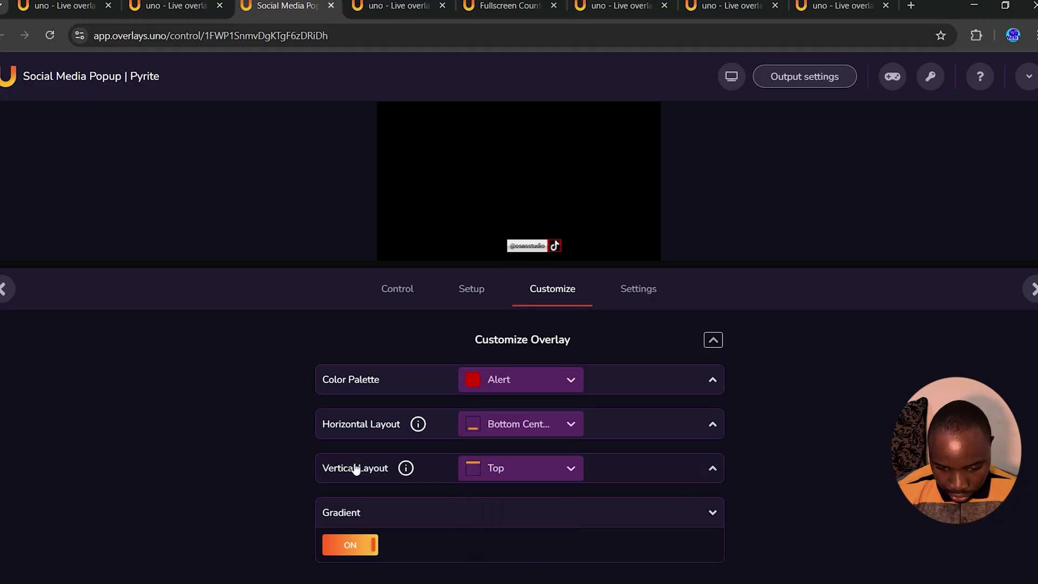
click(546, 471)
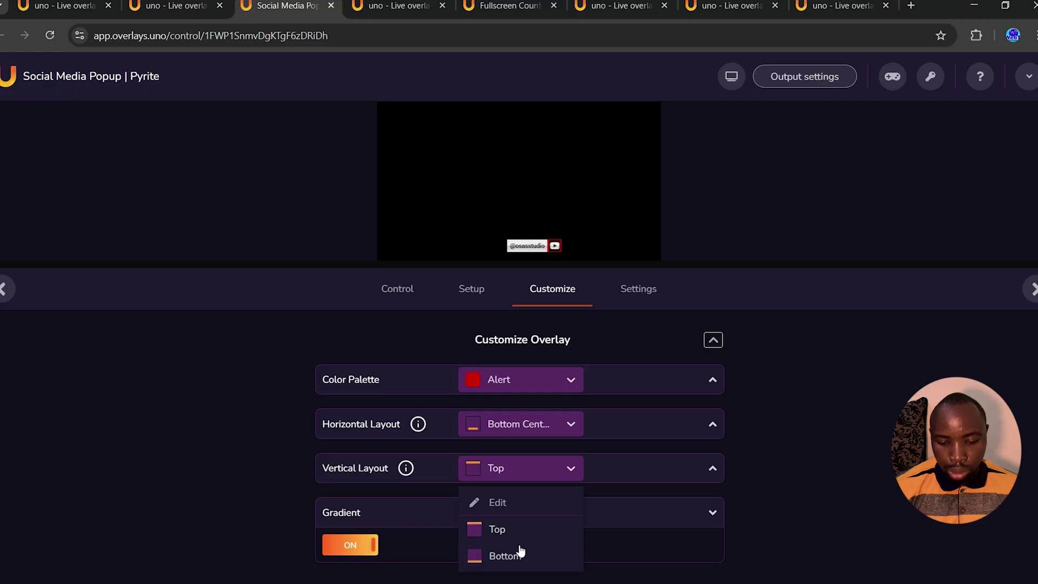
click(503, 557)
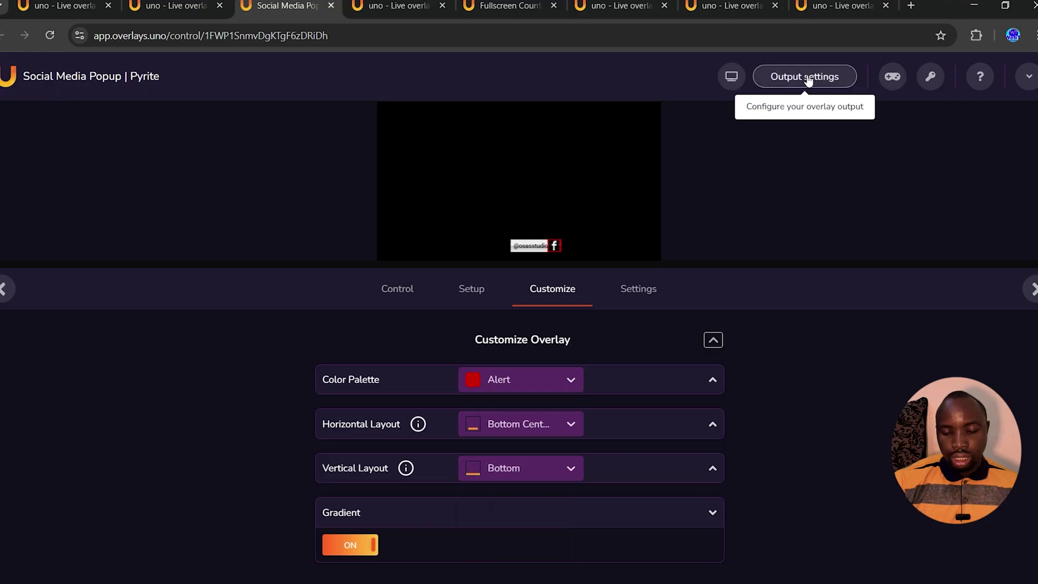
- Configure the popup's output as Landscape (16:9) with a Transparent background and copy its output URL
click(806, 76)
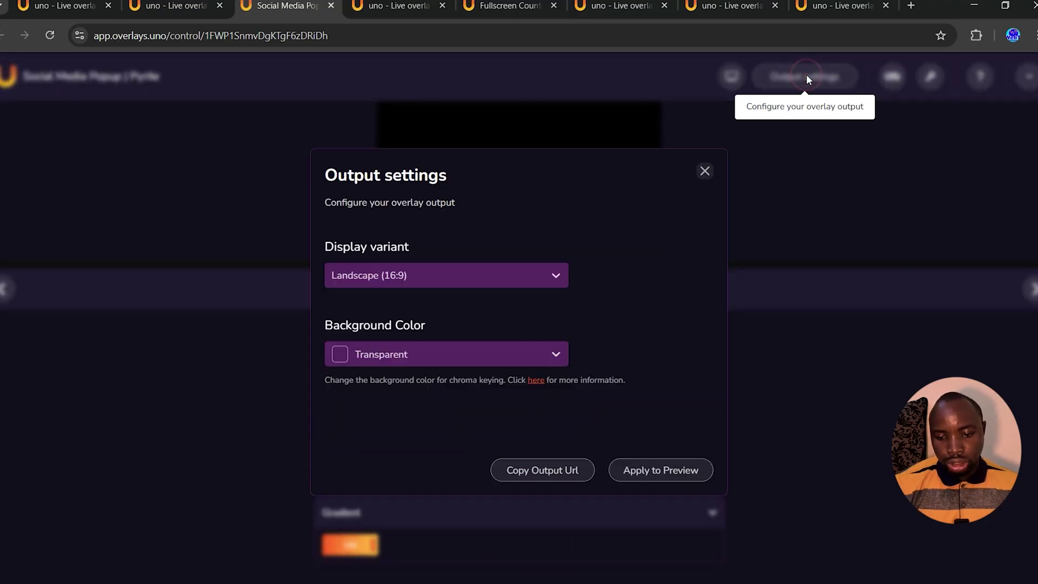
click(416, 275)
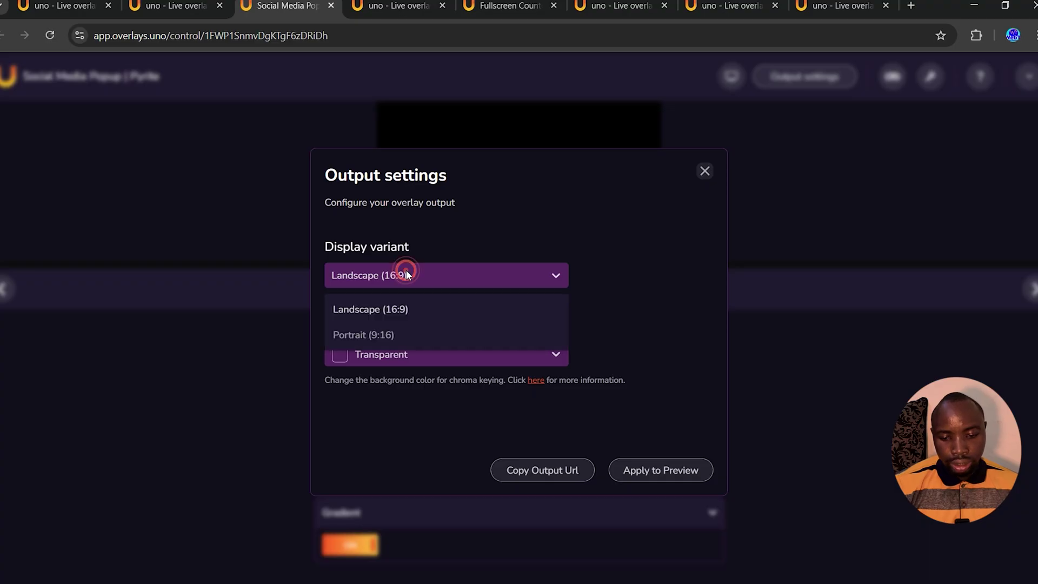
click(406, 274)
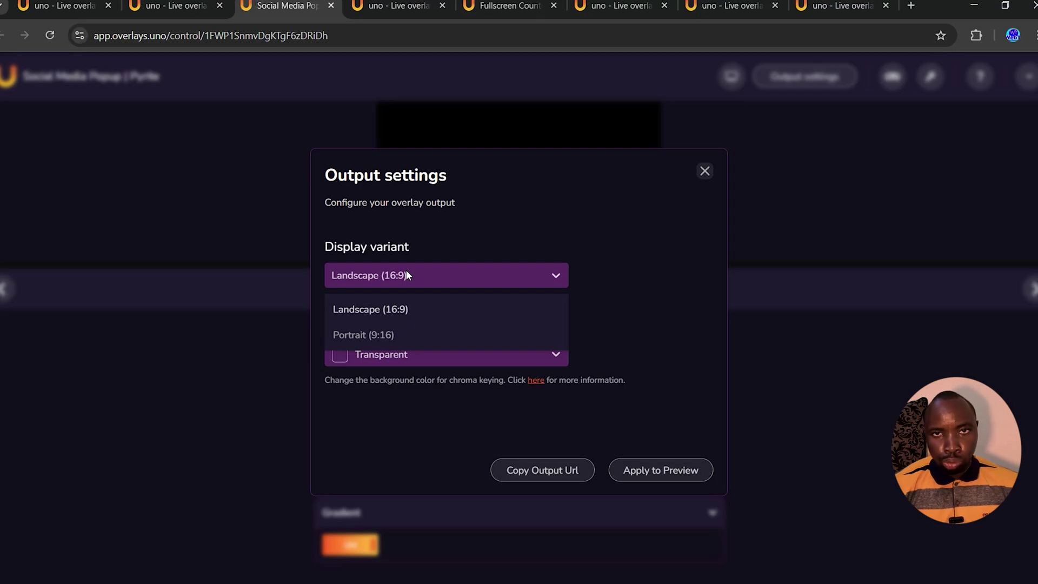
click(389, 292)
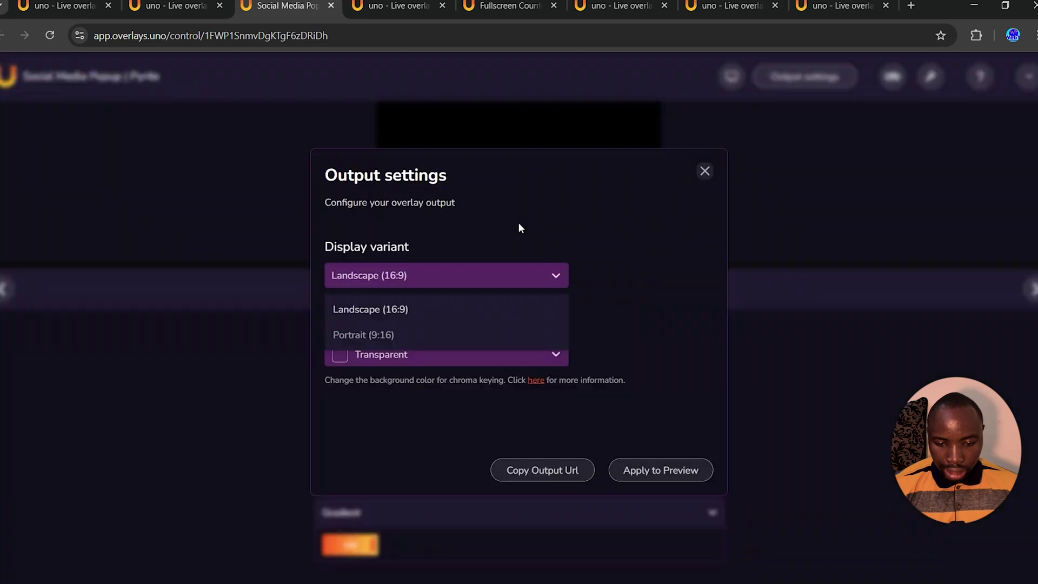
click(519, 227)
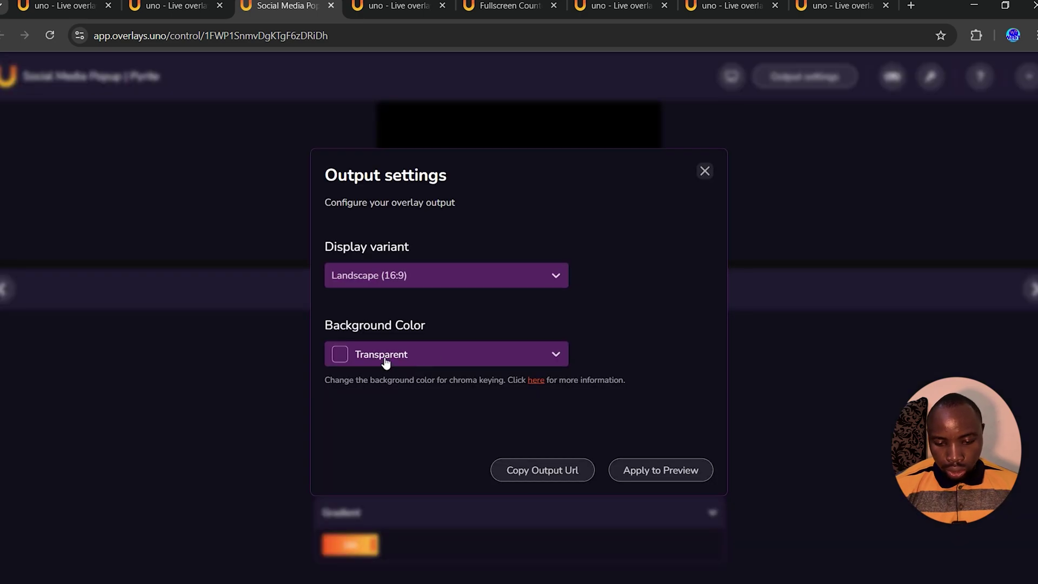
click(439, 358)
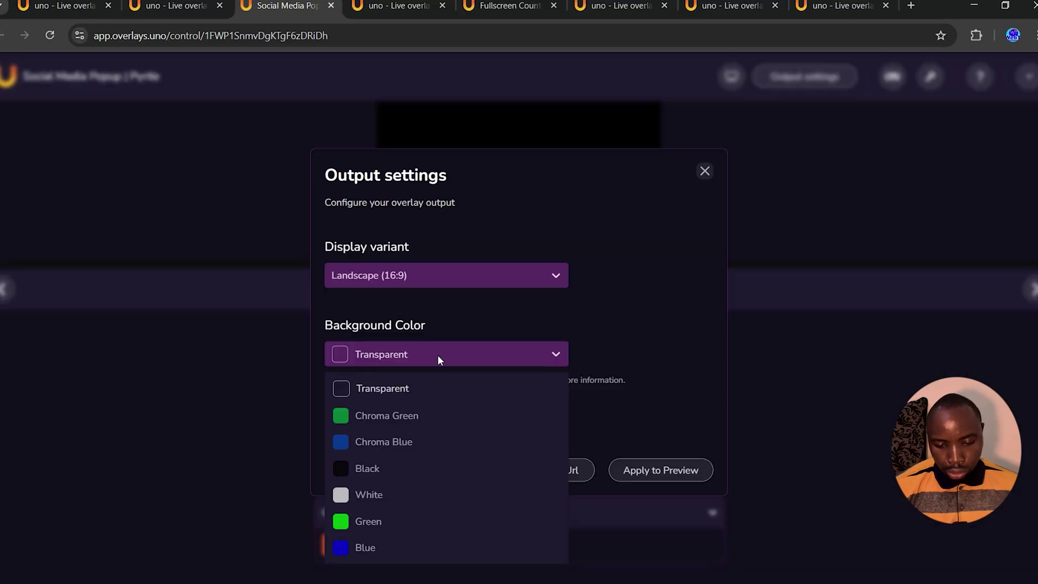
click(376, 390)
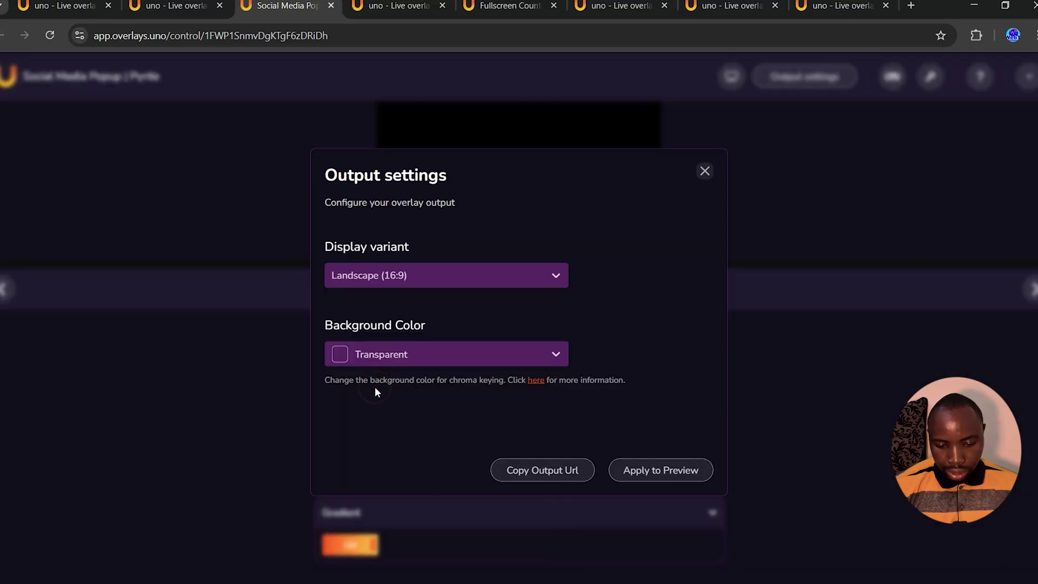
click(559, 472)
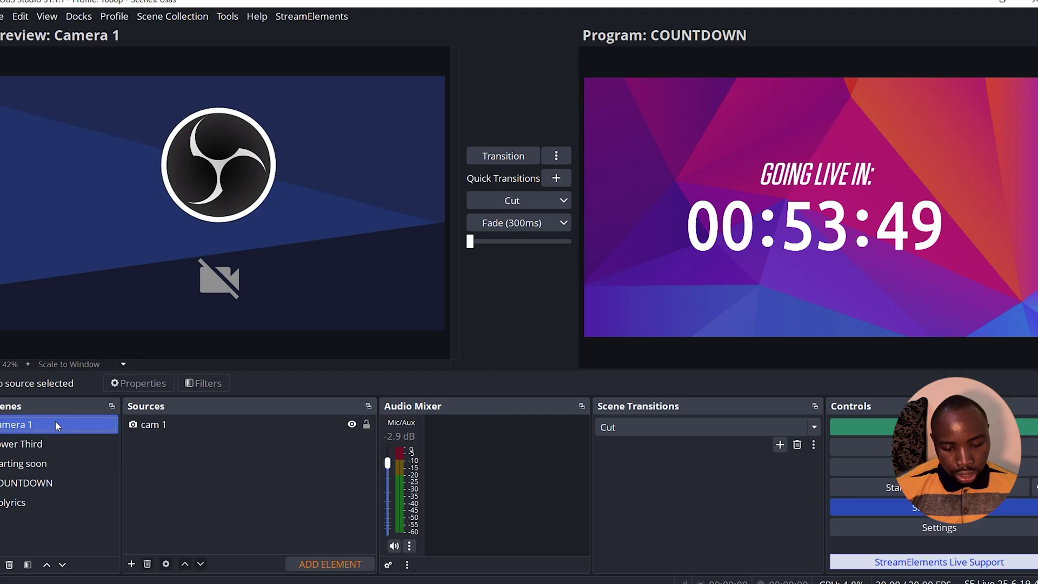
- Switch to OBS Studio and duplicate the Camera 1 scene under the name Handles
right_click(55, 421)
click(134, 190)
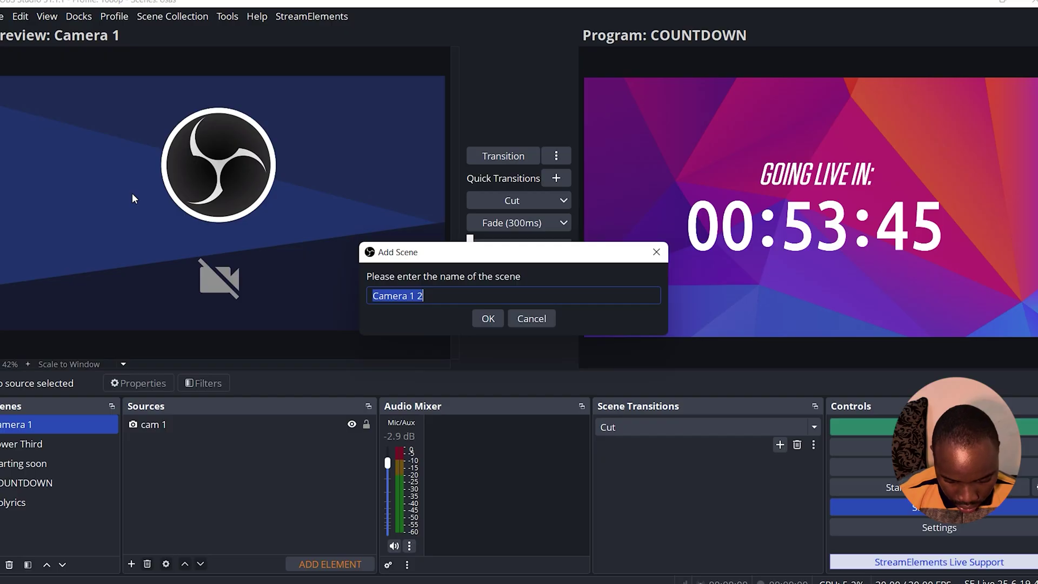
text(Handles)
key(Return)
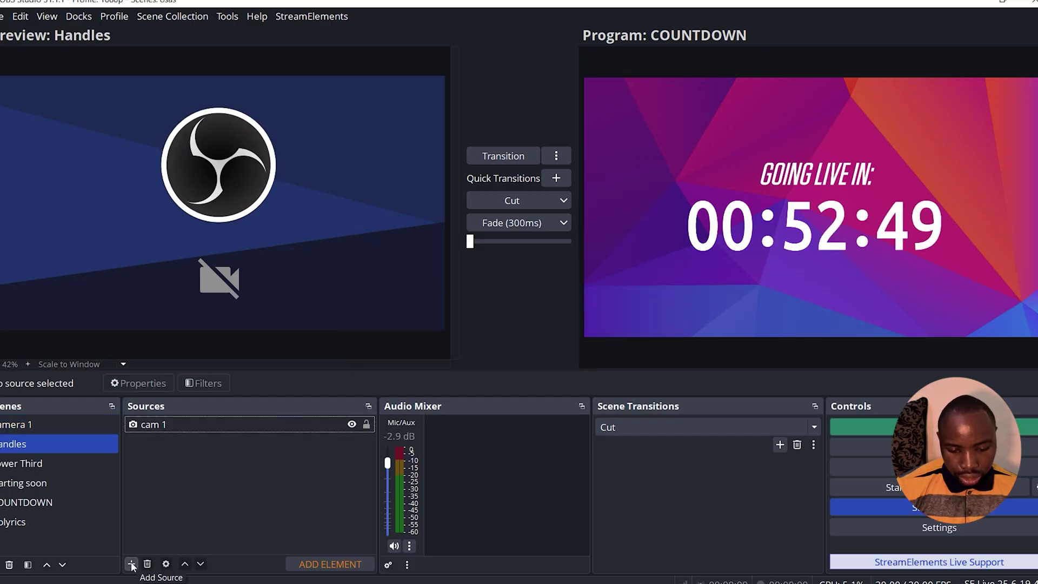
- Add a browser source named Media to the Handles scene, using the copied overlay URL, 1920 by 1080 size and empty custom CSS
click(131, 564)
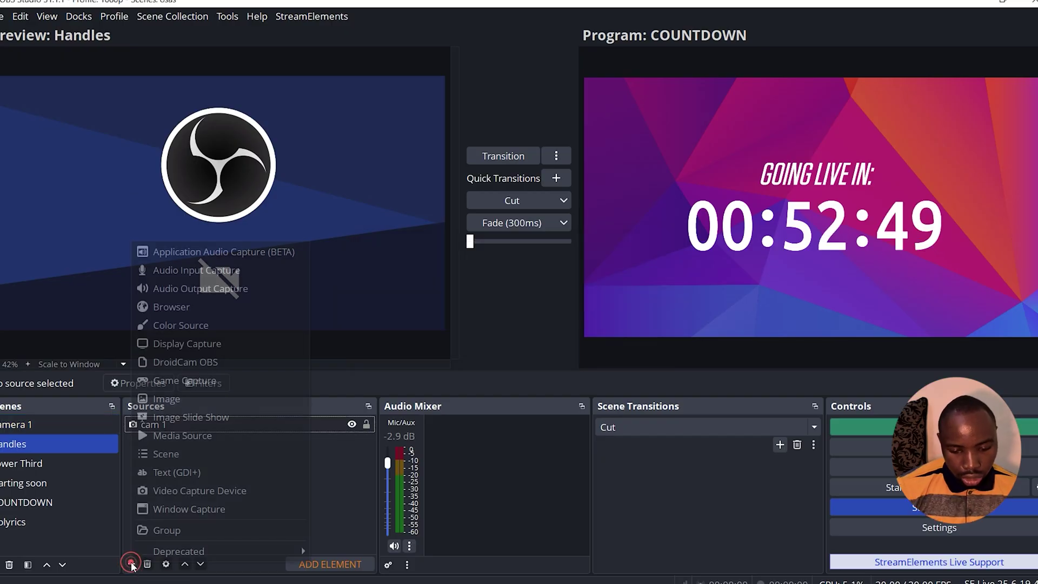
click(199, 306)
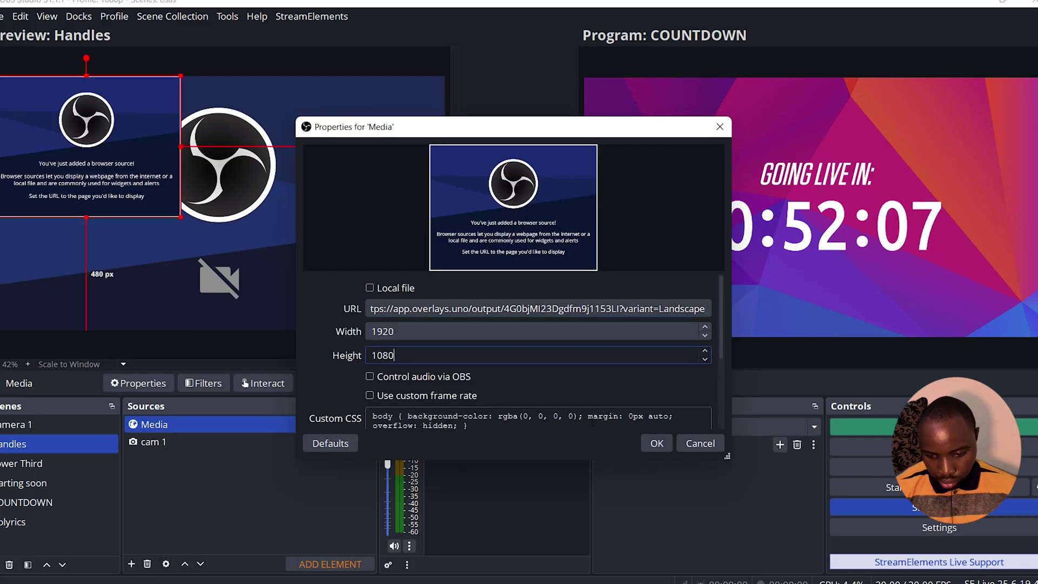
click(588, 422)
key(ctrl+a)
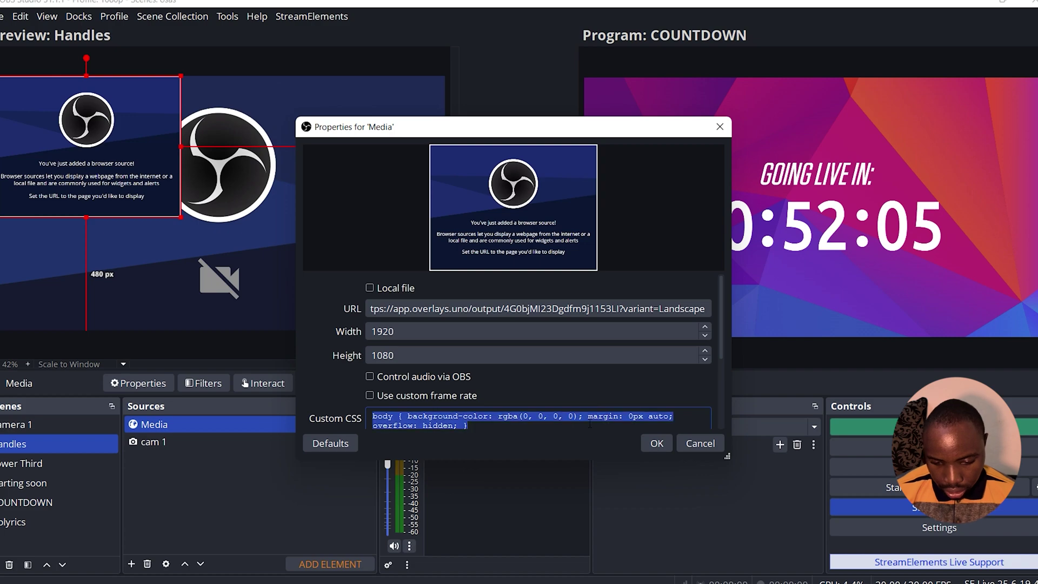
key(BackSpace)
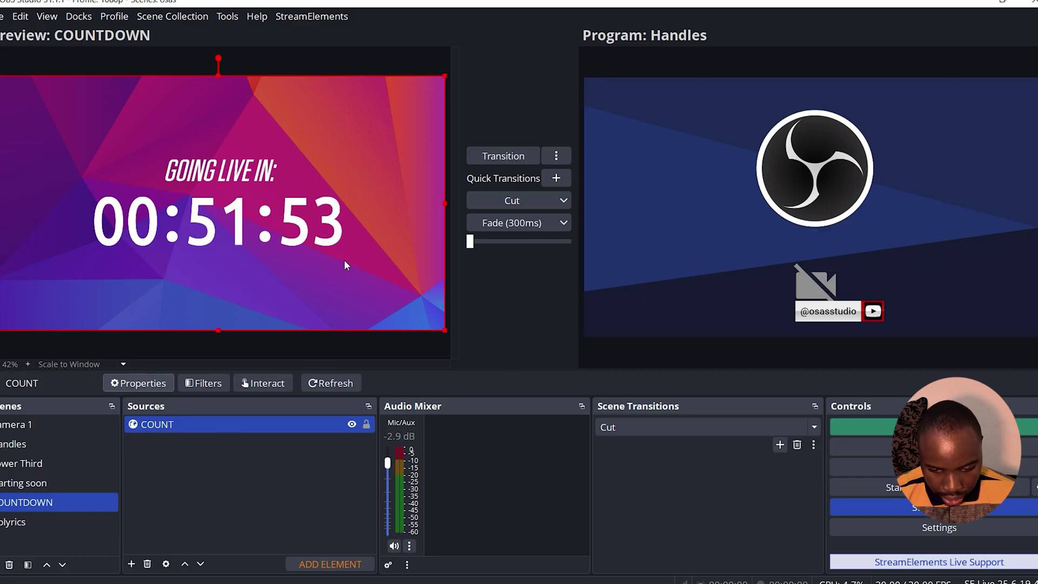
- Try enlarging and repositioning the Media source in the Handles scene's preview
click(35, 445)
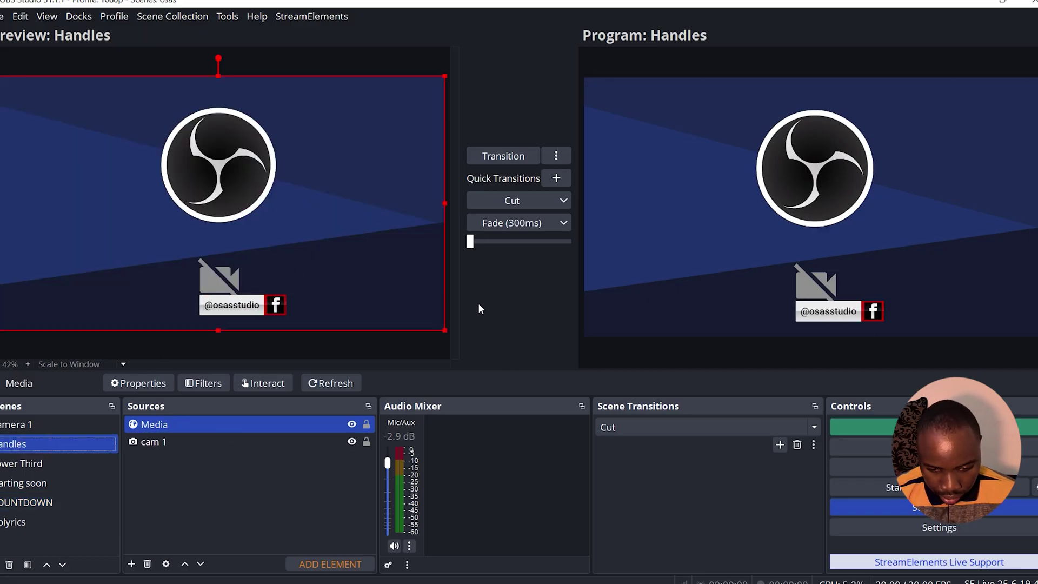
drag(447, 331, 521, 384)
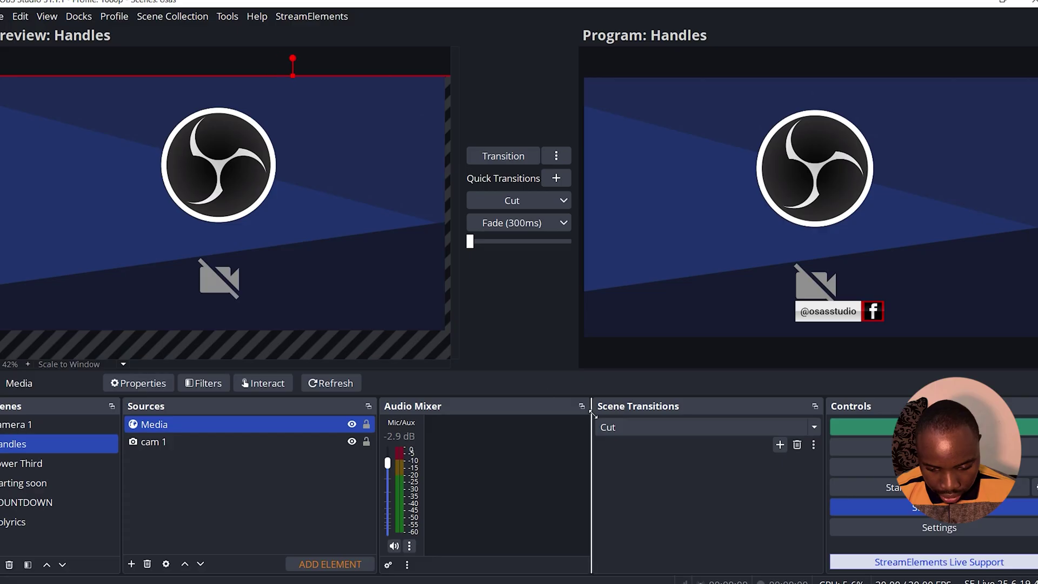
drag(416, 286, 277, 194)
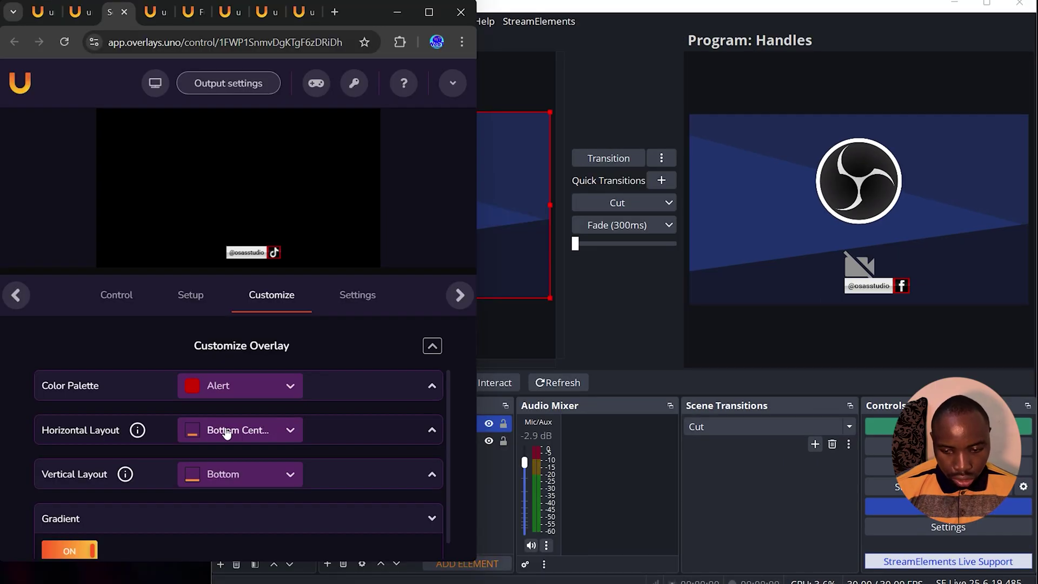
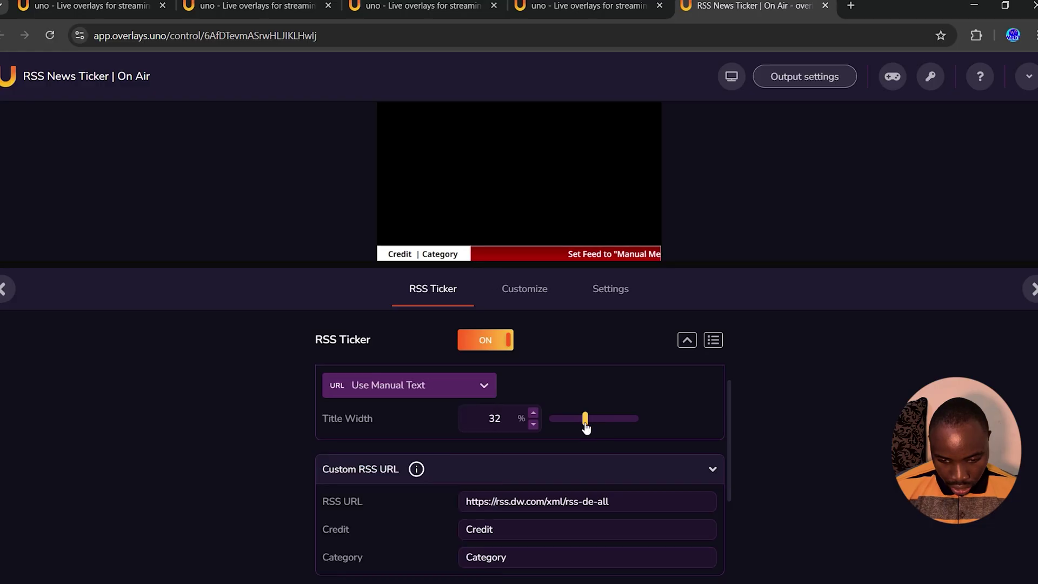
- Set the RSS News Ticker's title width to 34 %, its credit to Osas and its category to Studio
drag(586, 424, 592, 431)
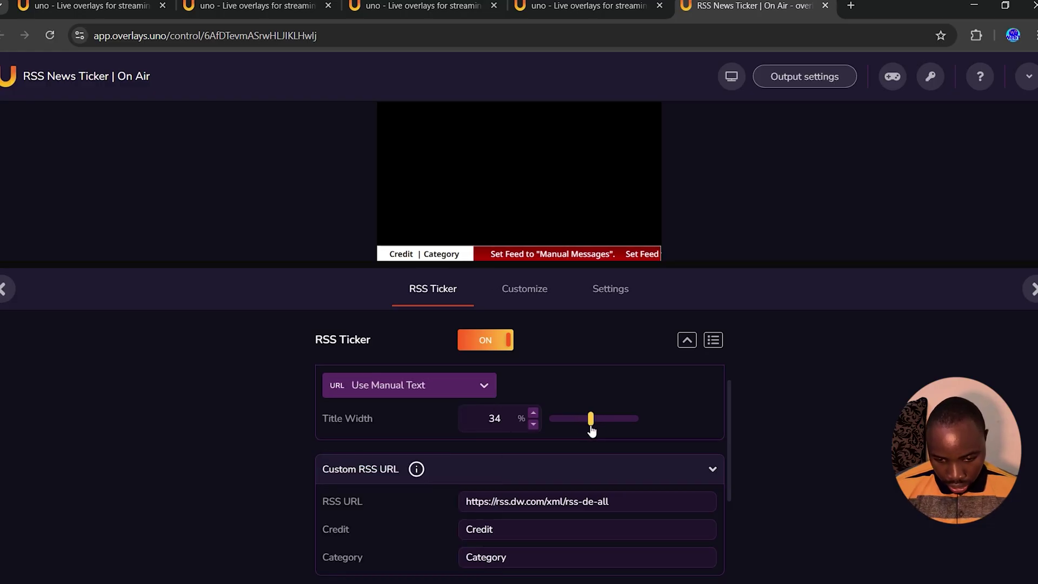
scroll(344, 433, down, 2)
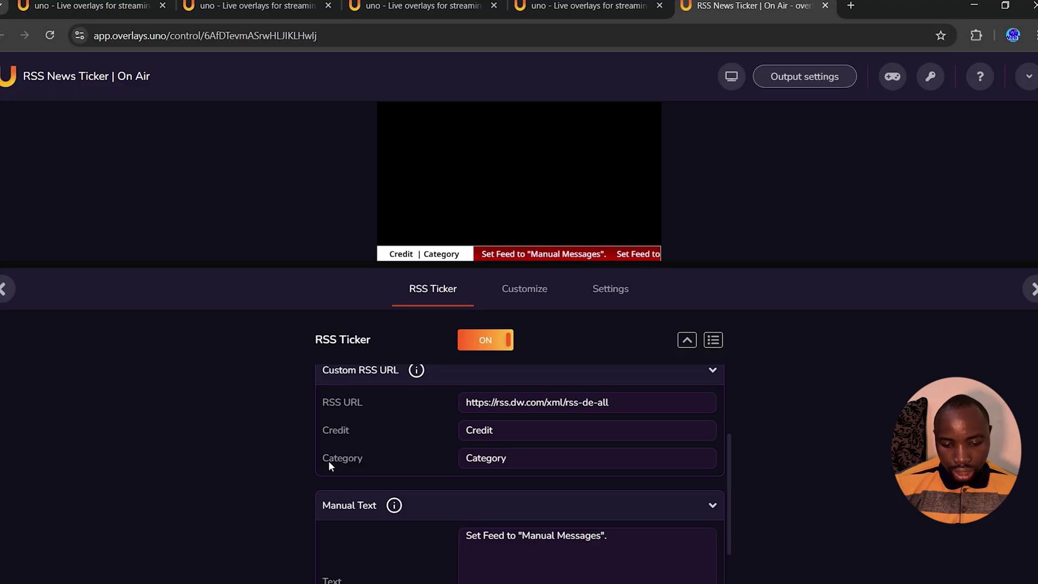
click(542, 430)
key(ctrl+a)
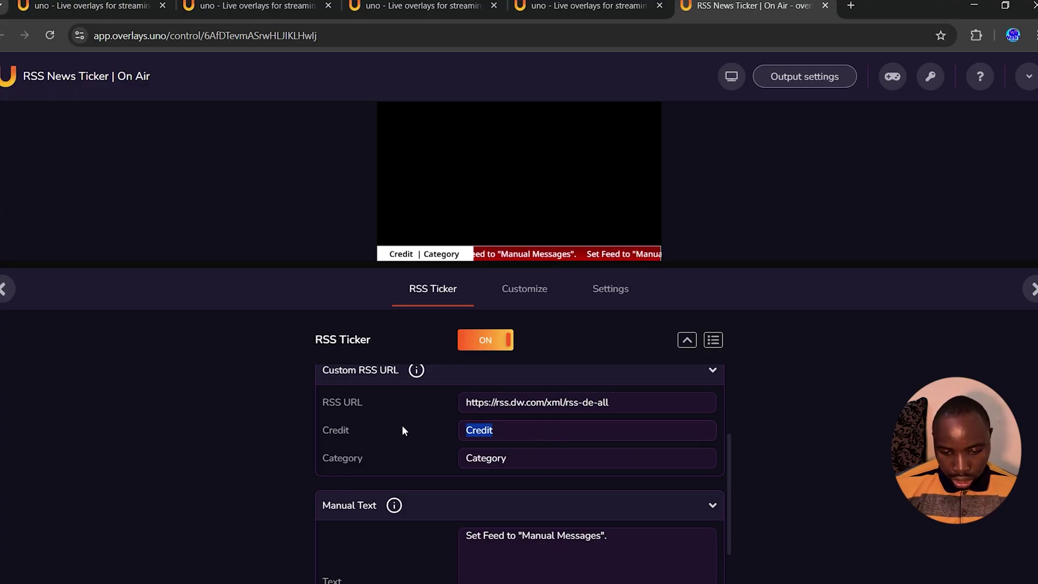
text(Osas)
key(Tab)
text(Studio)
scroll(716, 527, down, 1)
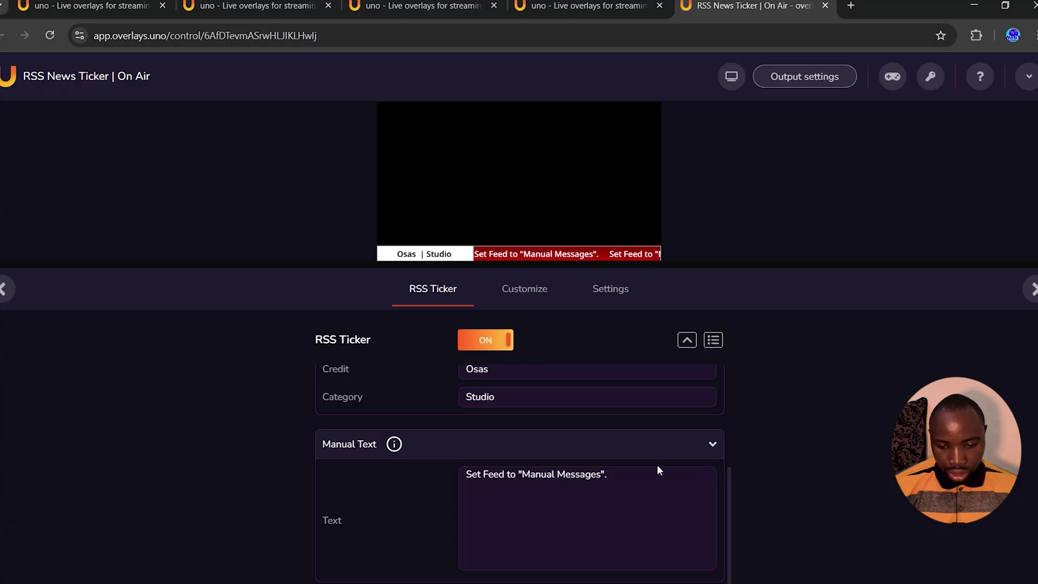
click(680, 488)
key(ctrl+a)
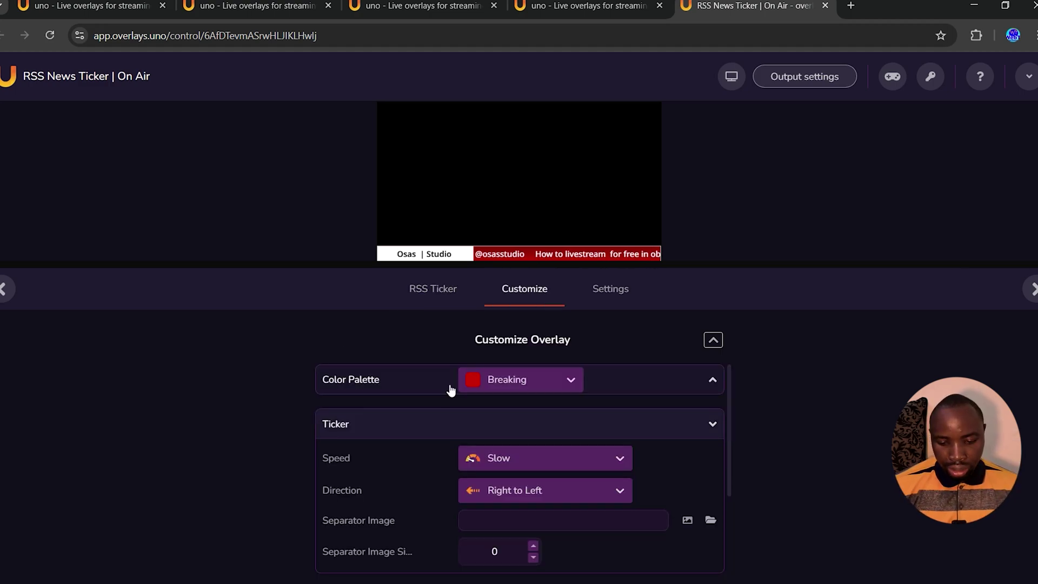
- Try the Gold and Emerald color palettes on the ticker and switch back to Breaking
click(543, 380)
click(520, 468)
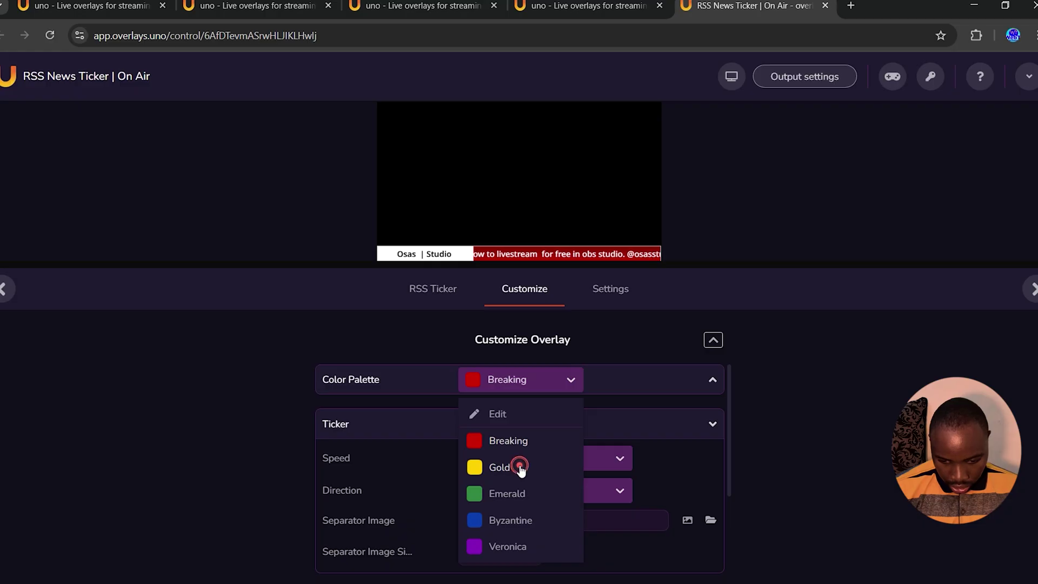
click(514, 380)
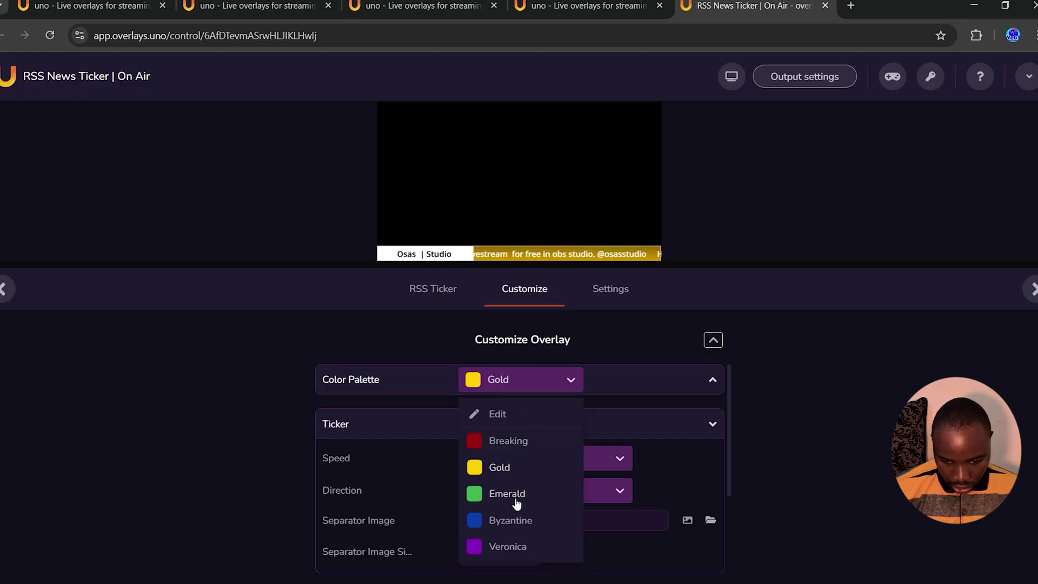
click(516, 502)
click(511, 380)
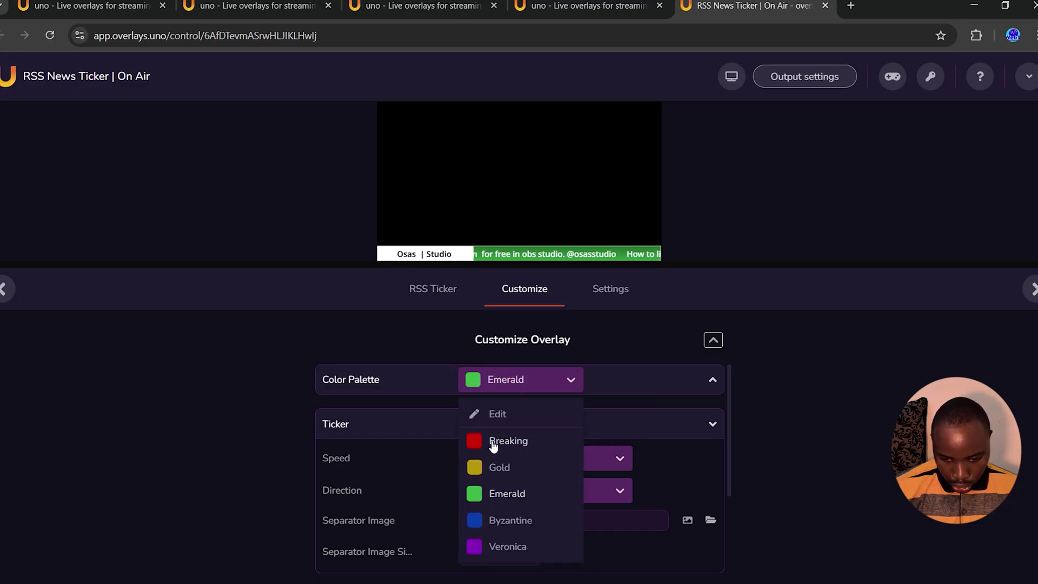
click(546, 445)
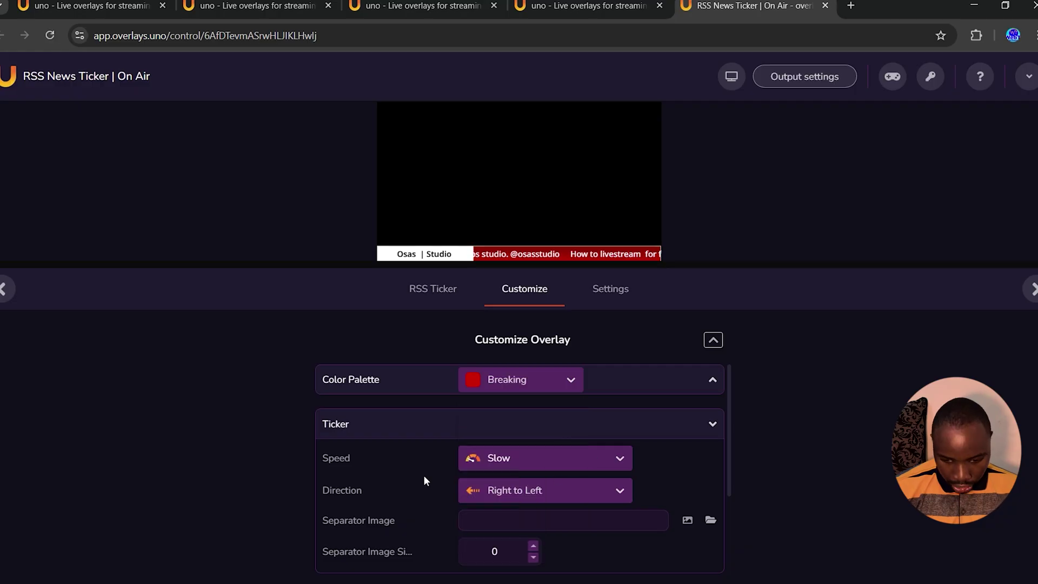
- Review the ticker's speed, direction and separator image options, keeping Slow and Right to Left
click(492, 452)
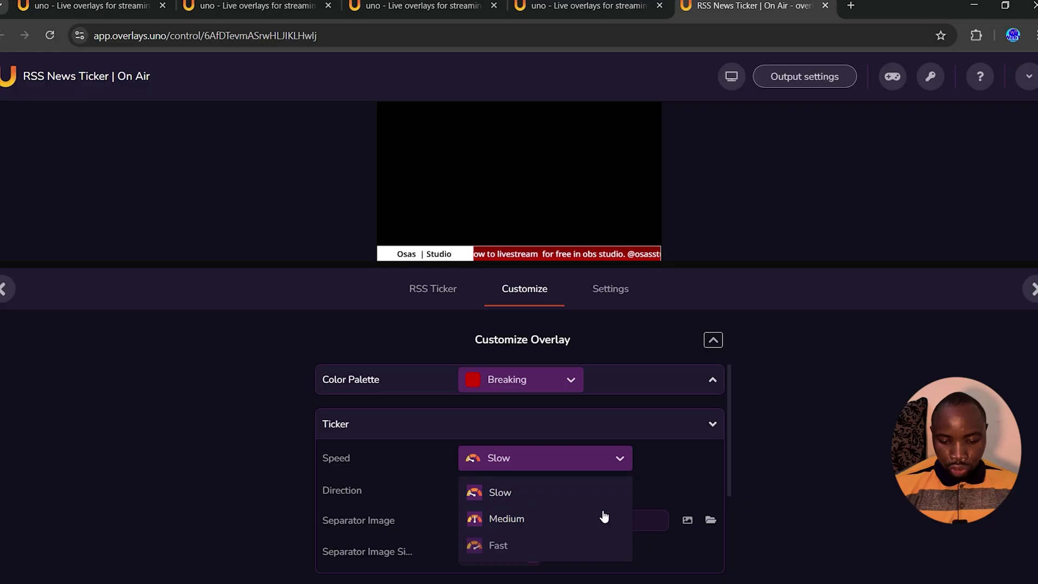
click(691, 484)
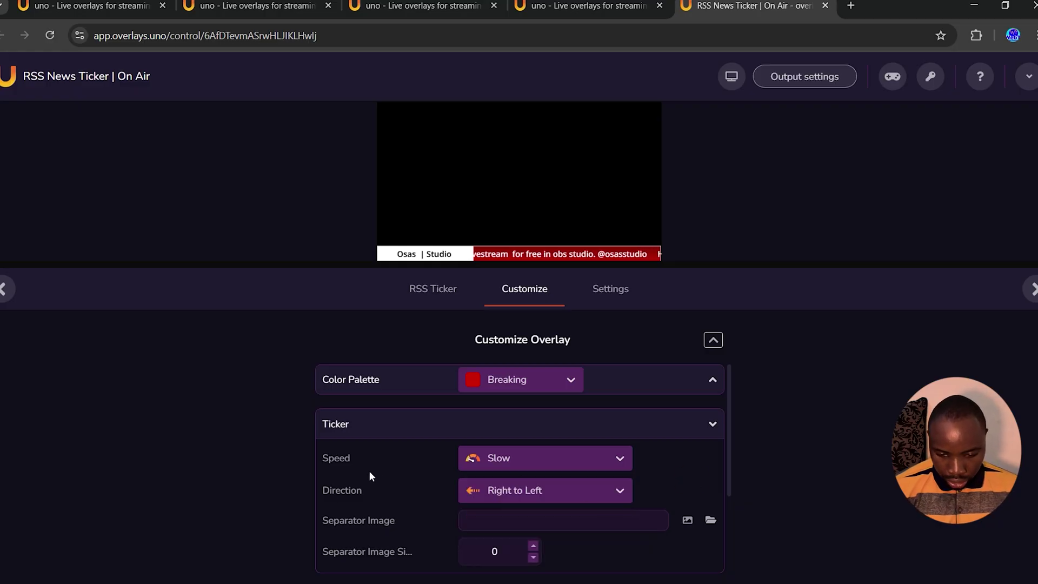
click(518, 490)
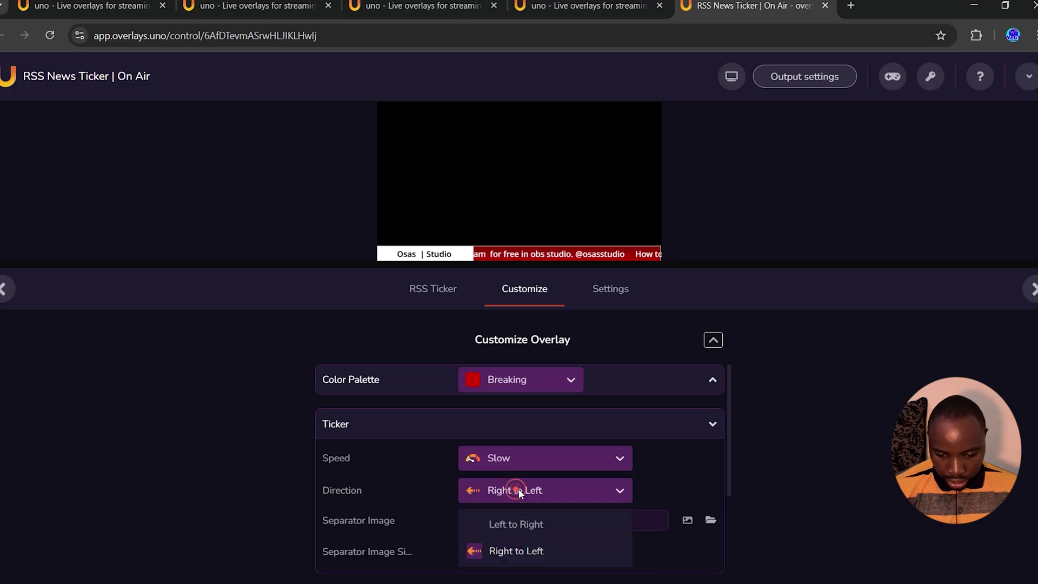
click(563, 489)
scroll(381, 420, down, 1)
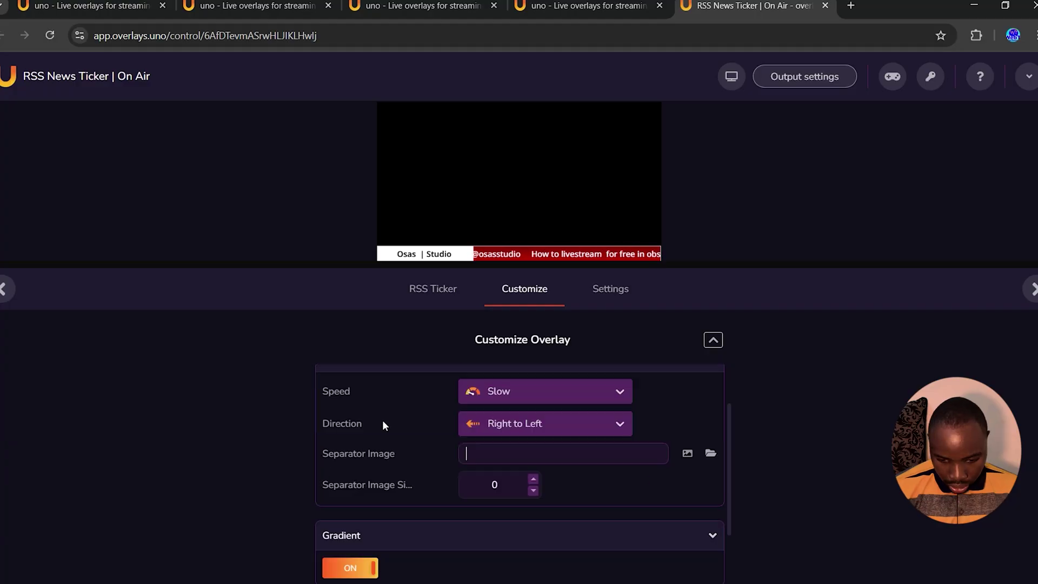
scroll(382, 427, down, 1)
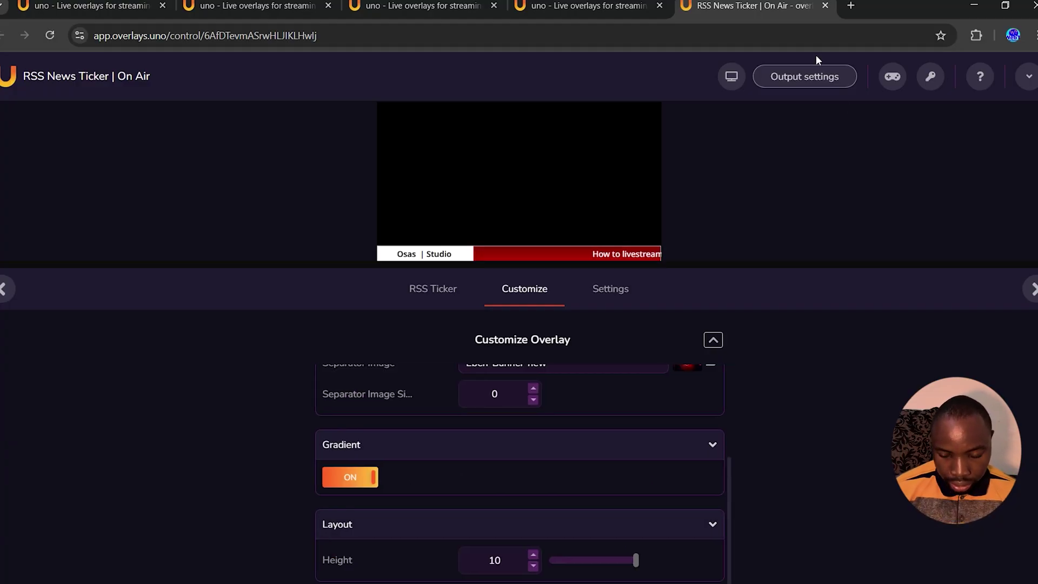
- Keep the ticker's output background Transparent with the Landscape (16:9) display variant and copy its output URL
click(812, 77)
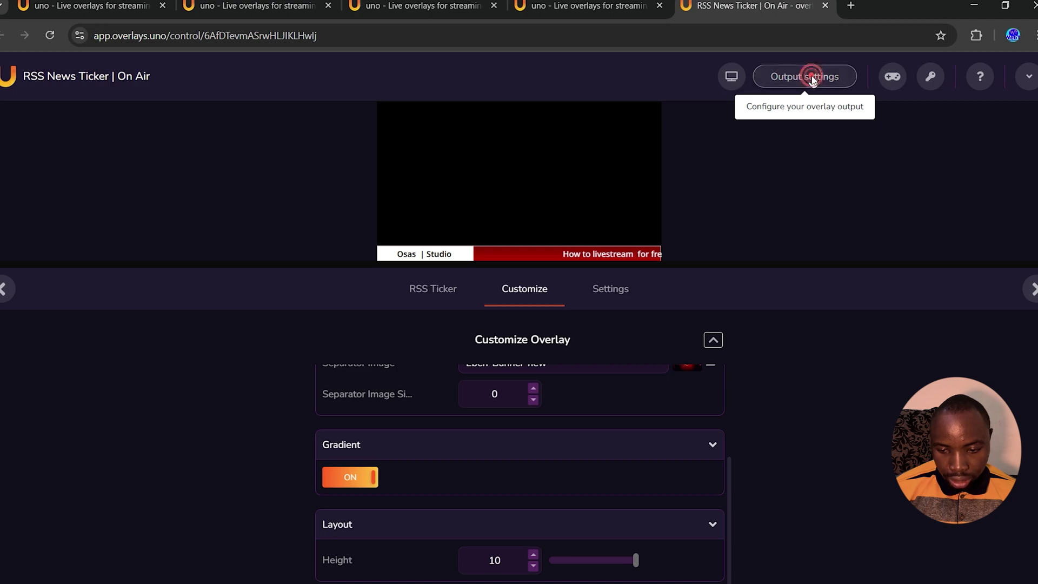
click(367, 361)
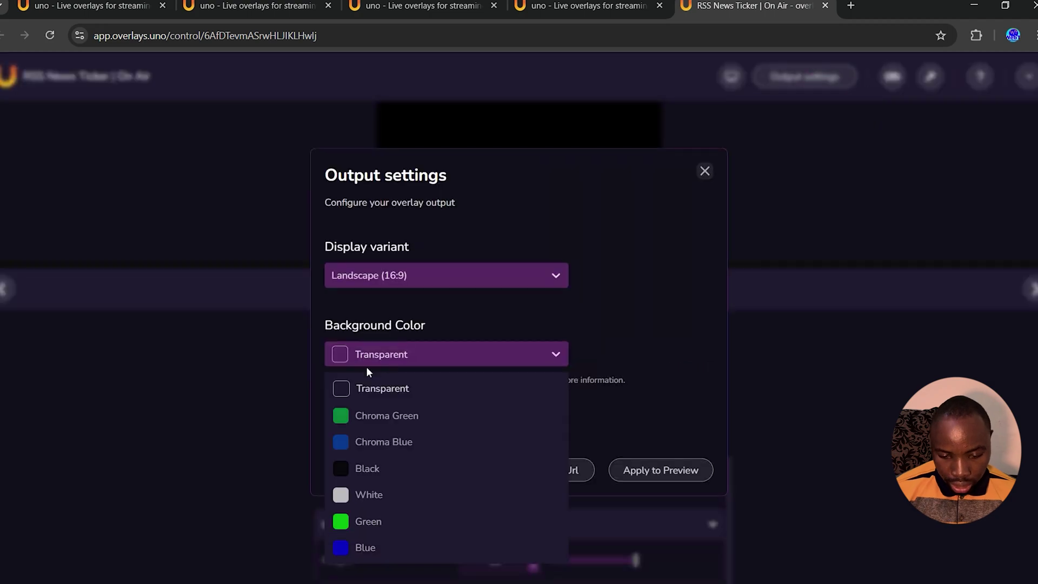
click(346, 390)
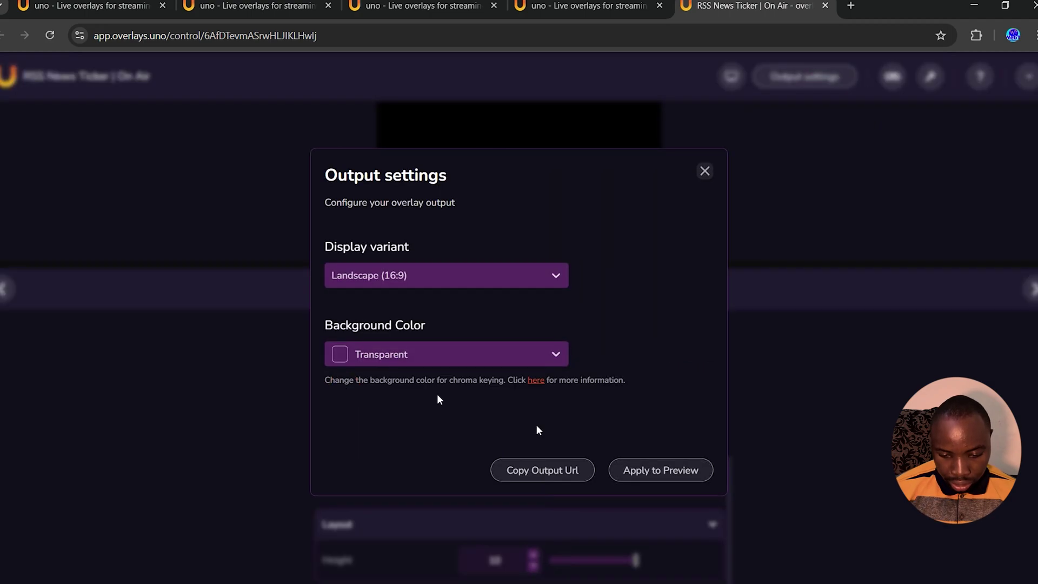
click(537, 470)
- Switch to OBS Studio, add a browser source named "text" to the Handles scene and paste the ticker's output URL into it
key(alt+Tab)
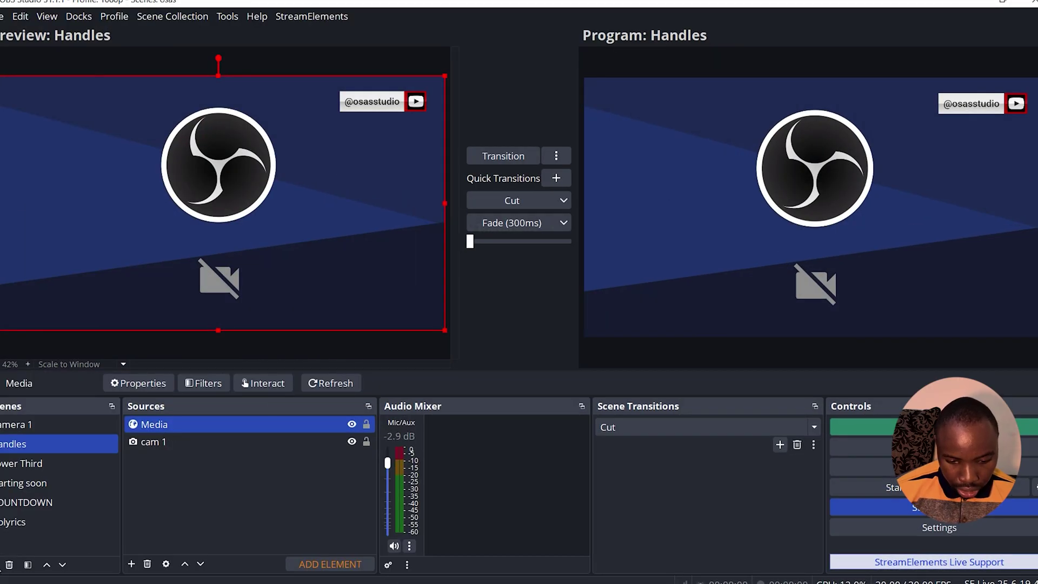
click(131, 563)
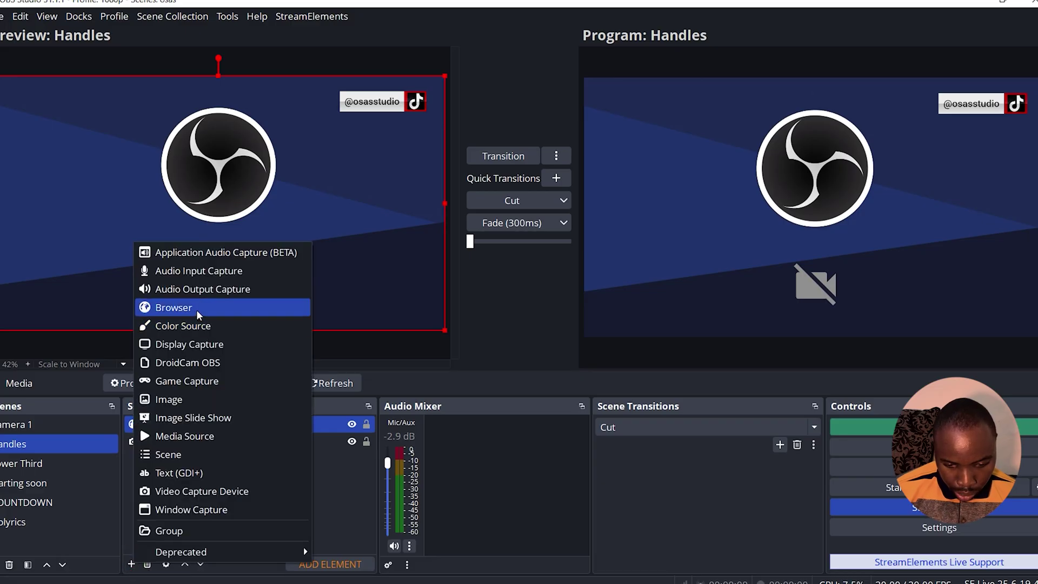
click(198, 316)
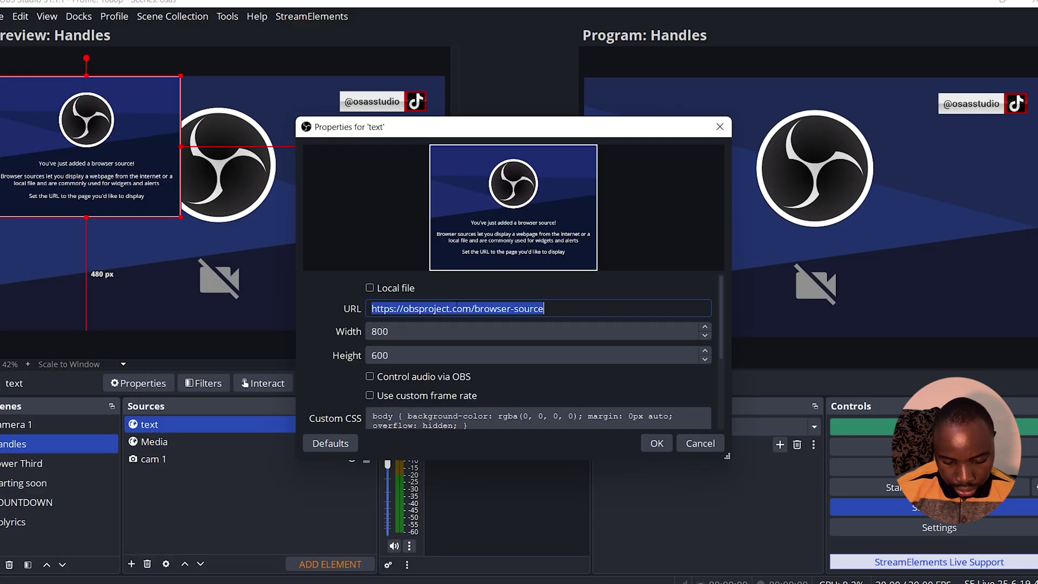
key(ctrl+v)
key(Tab)
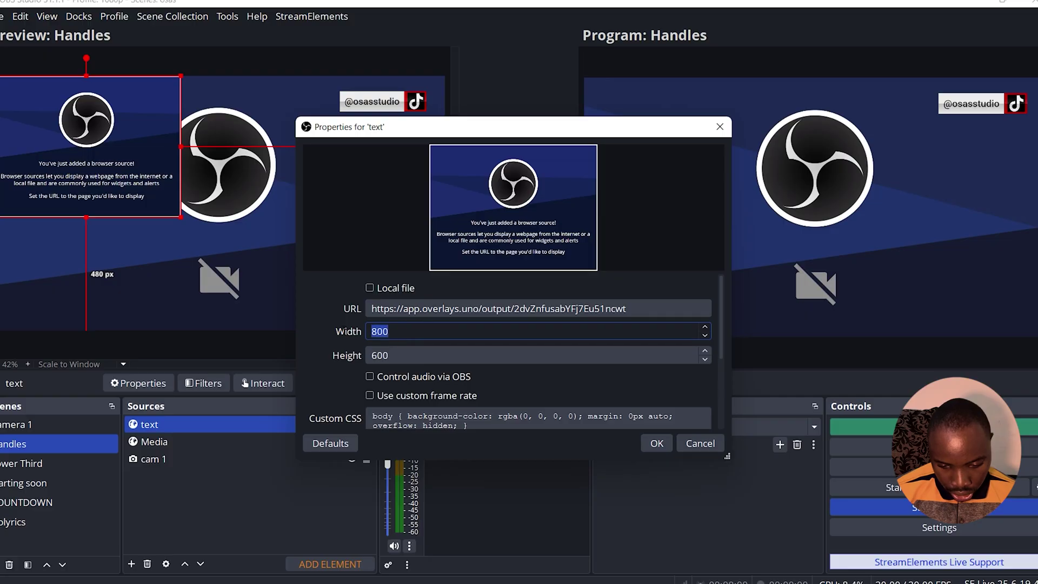
- Set the browser source's size to 1920 by 1080, clear its custom CSS and apply the properties
text(1920)
key(Tab)
text(1080)
click(472, 417)
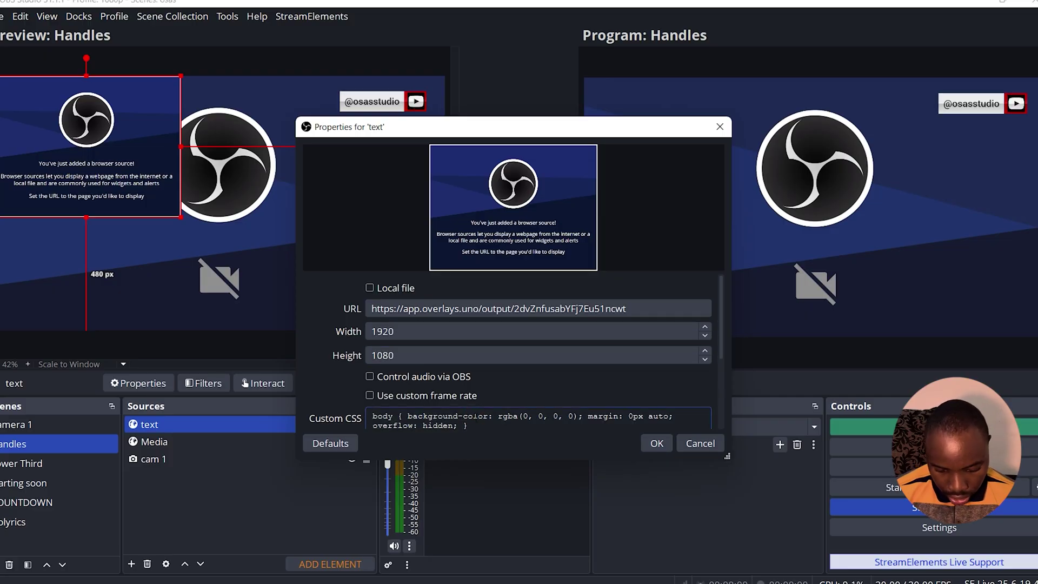
key(ctrl+a)
key(BackSpace)
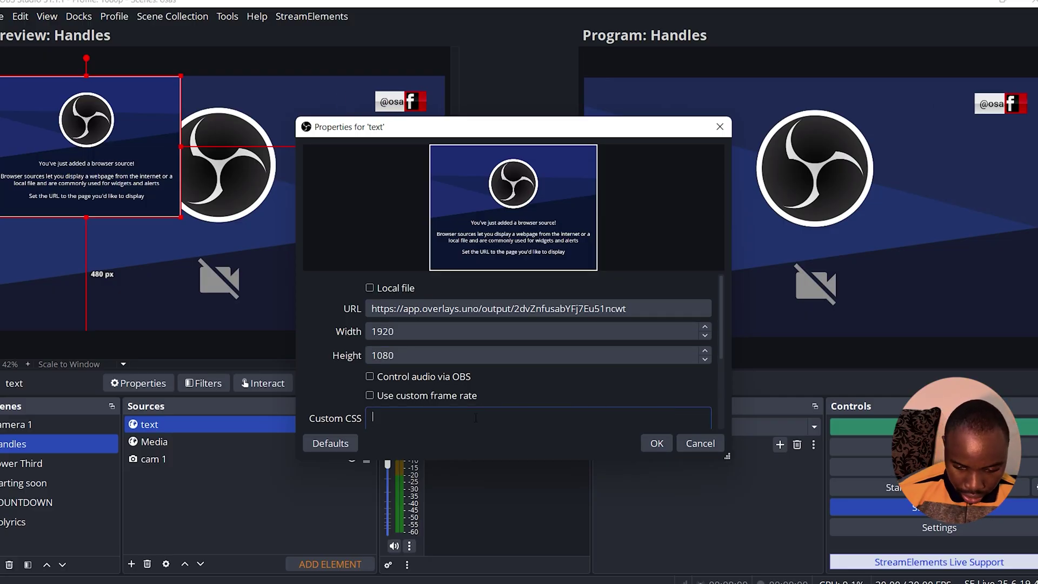
click(657, 443)
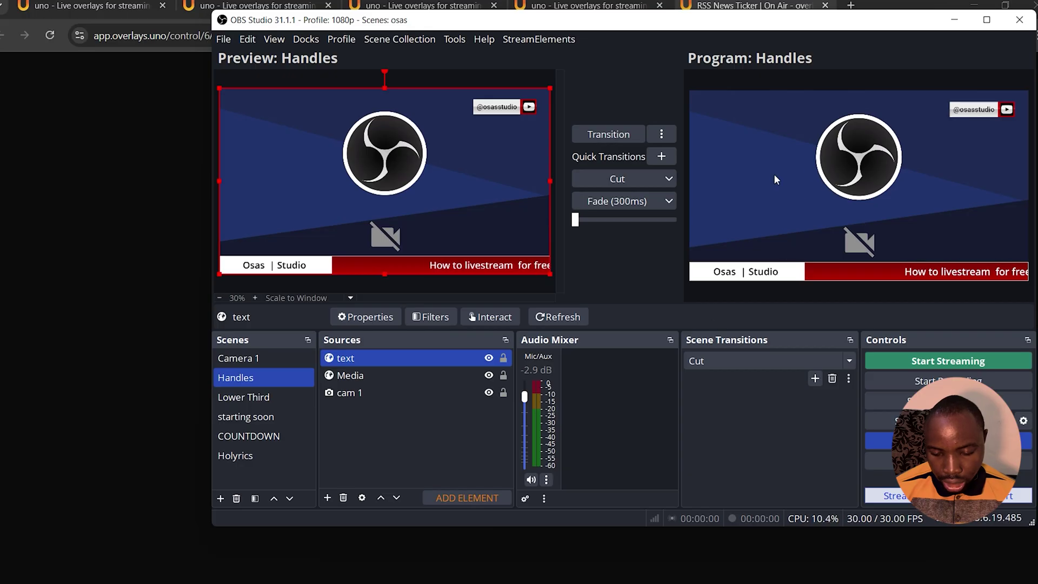